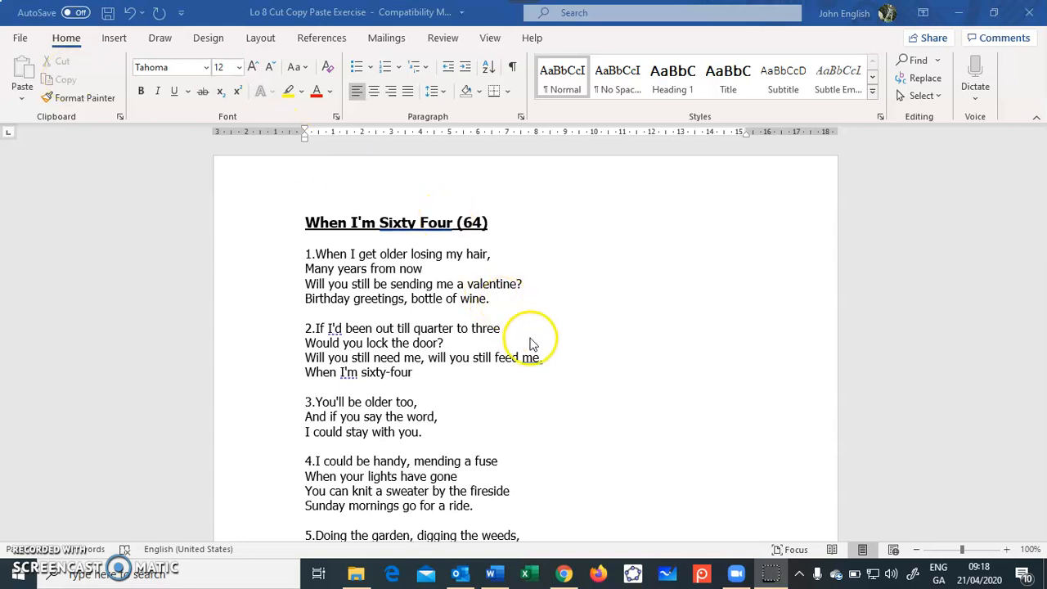
pyautogui.scroll(-2, 531, 348)
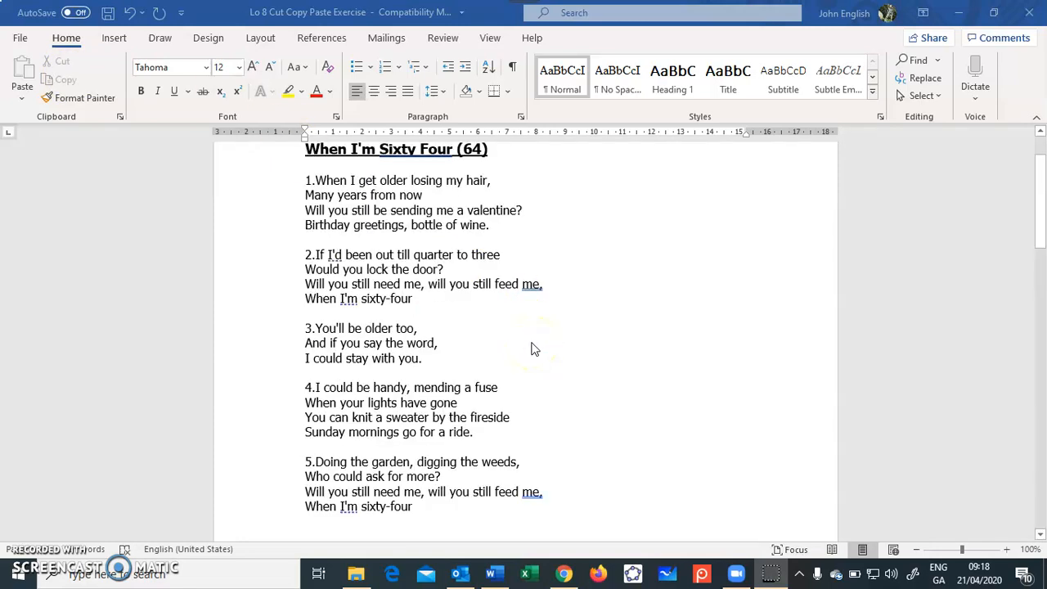
pyautogui.scroll(2, 532, 349)
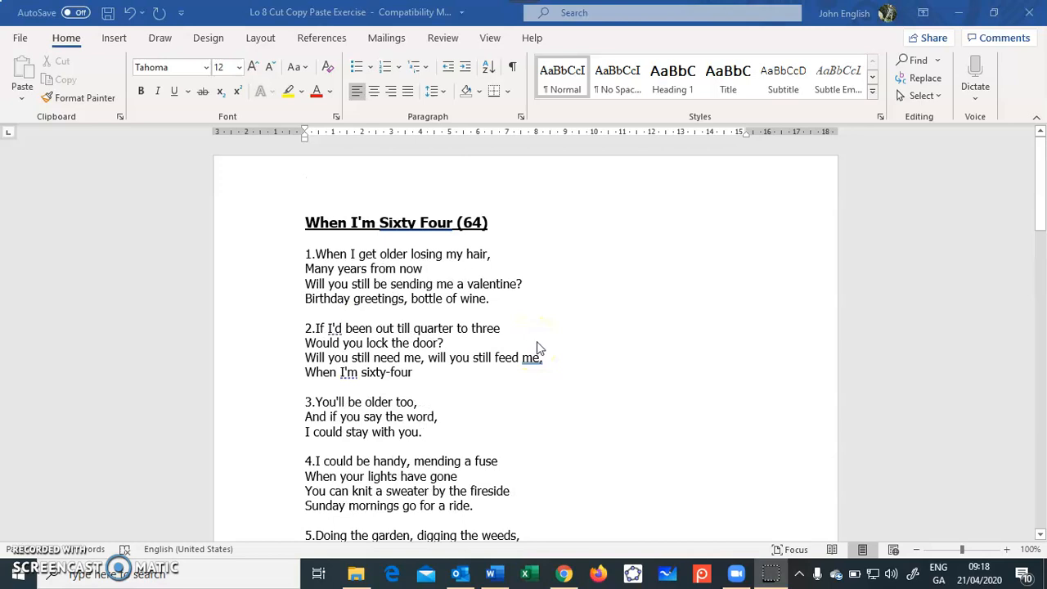
pyautogui.click(565, 368)
pyautogui.scroll(-2, 564, 365)
pyautogui.scroll(2, 567, 365)
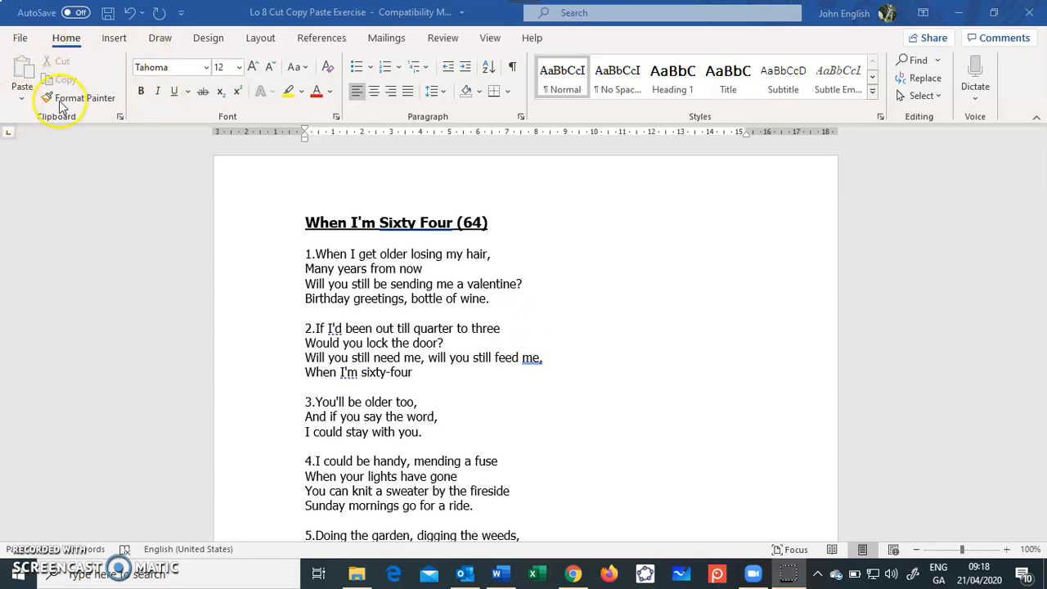
# Step: Cut verse 1 of the song and paste it as the last verse, separated by a blank line below verse 5
pyautogui.scroll(-2, 657, 256)
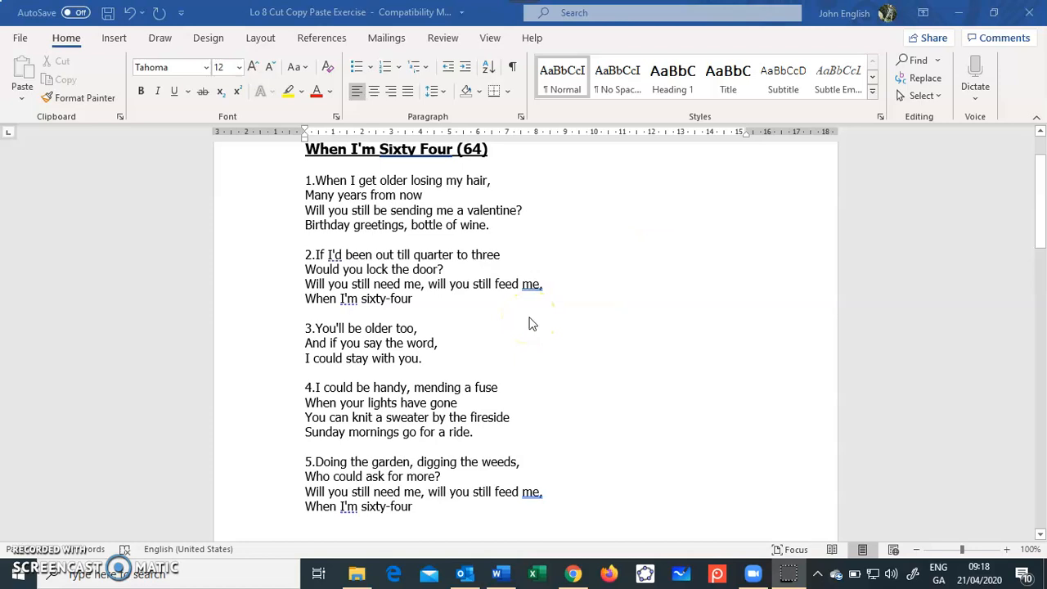
pyautogui.click(249, 187)
pyautogui.moveTo(250, 187); pyautogui.dragTo(269, 227)
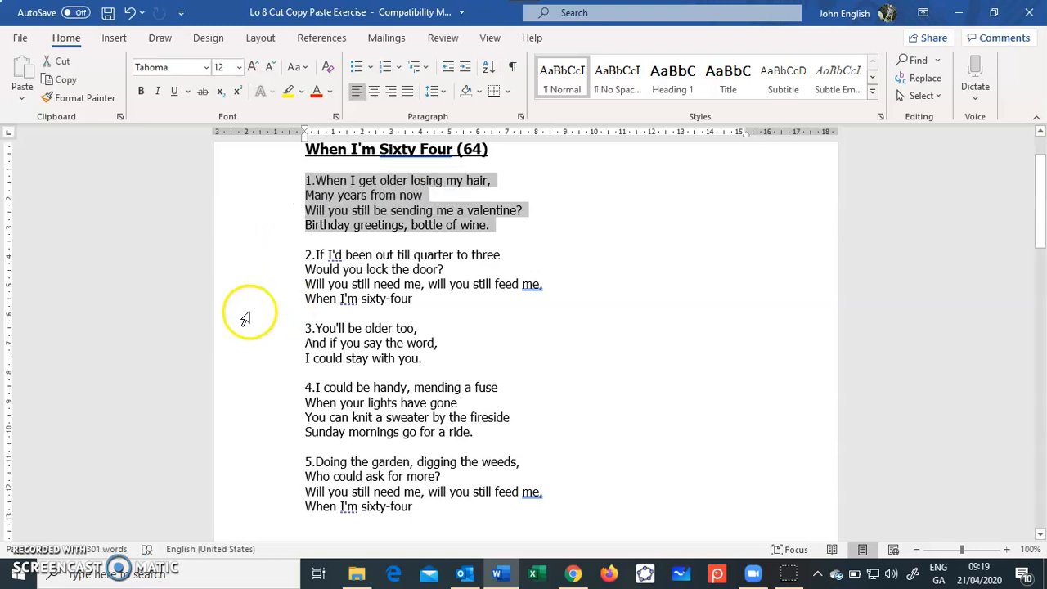
pyautogui.click(63, 64)
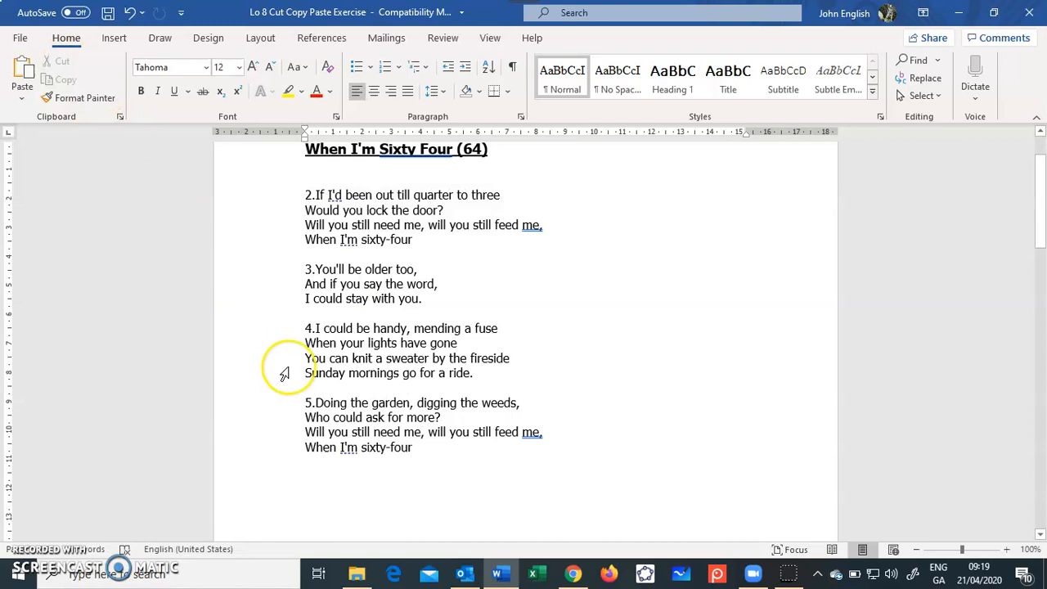
pyautogui.scroll(-2, 285, 374)
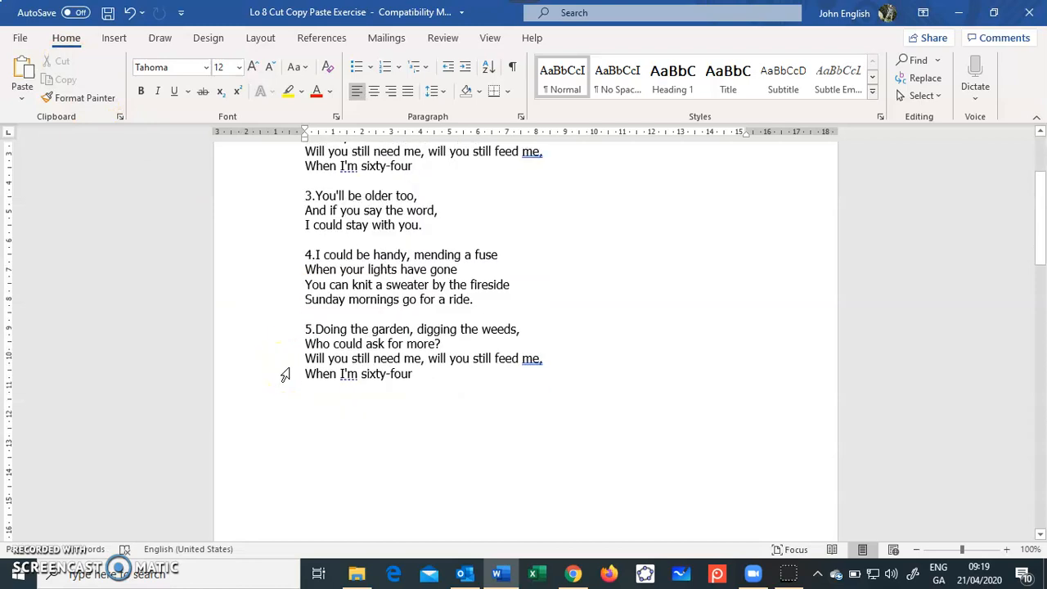
pyautogui.click(423, 375)
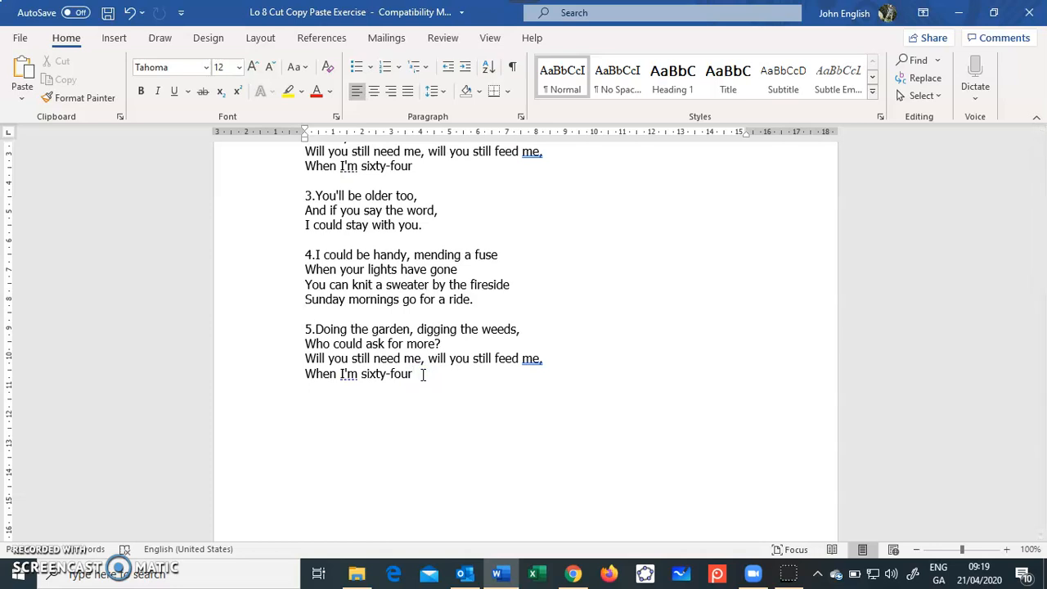
pyautogui.press('Return')
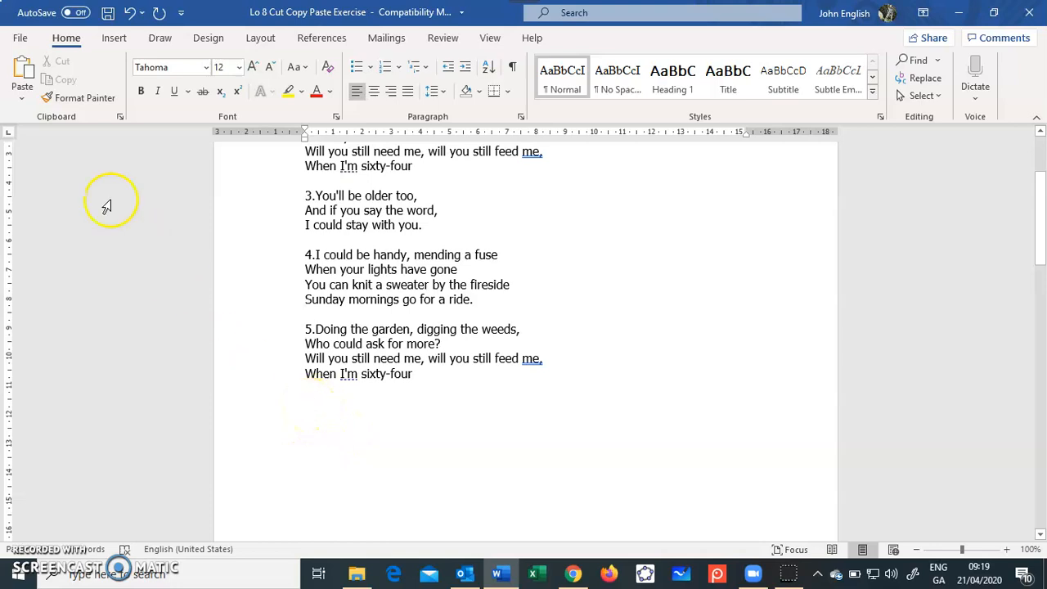
pyautogui.click(24, 67)
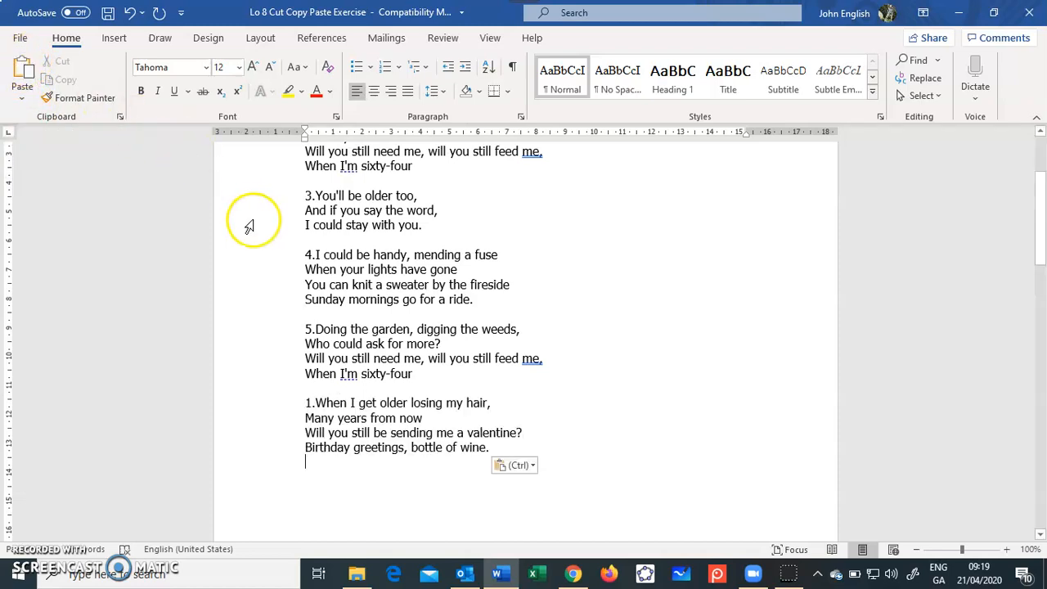
# Step: Create a new blank document
pyautogui.scroll(3, 240, 250)
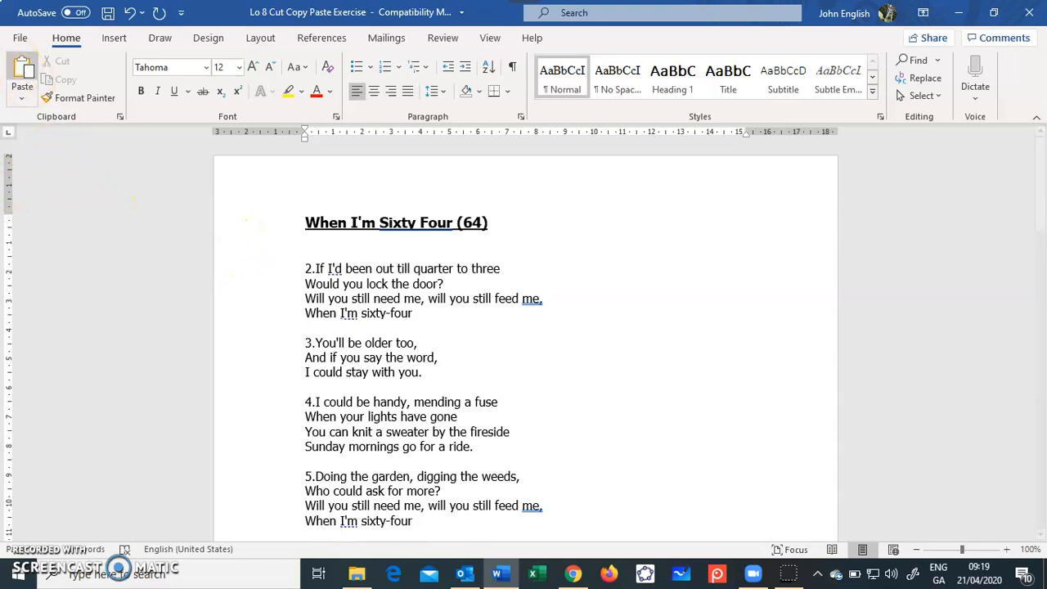
pyautogui.click(23, 41)
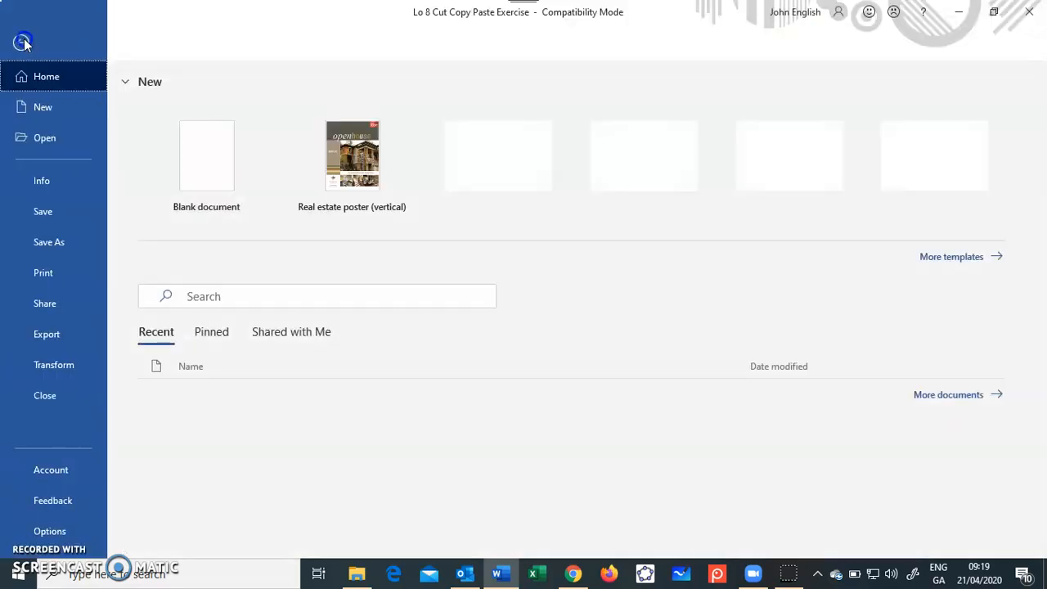
pyautogui.click(40, 108)
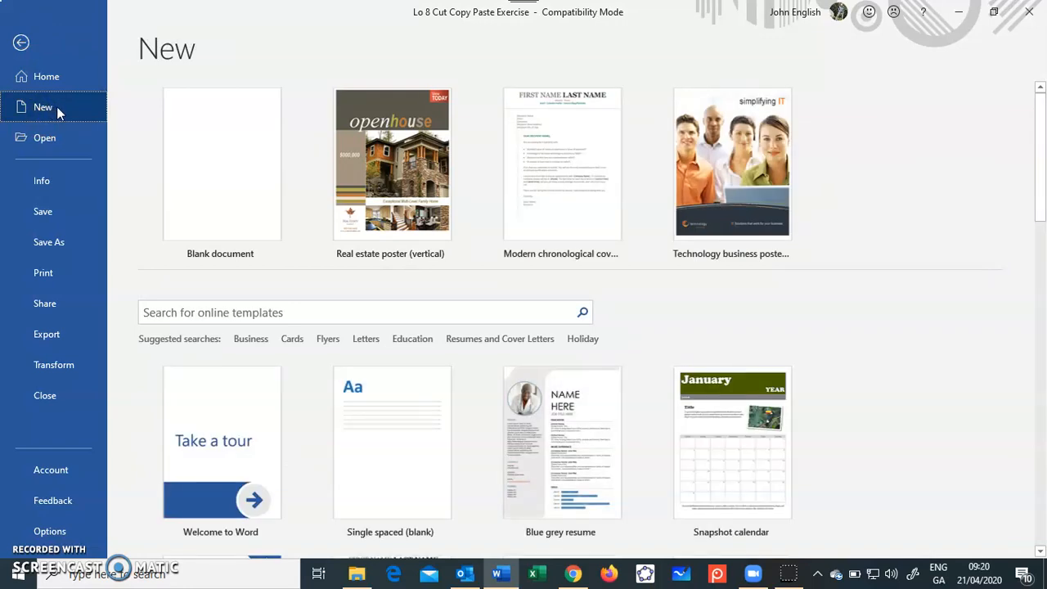
pyautogui.click(213, 158)
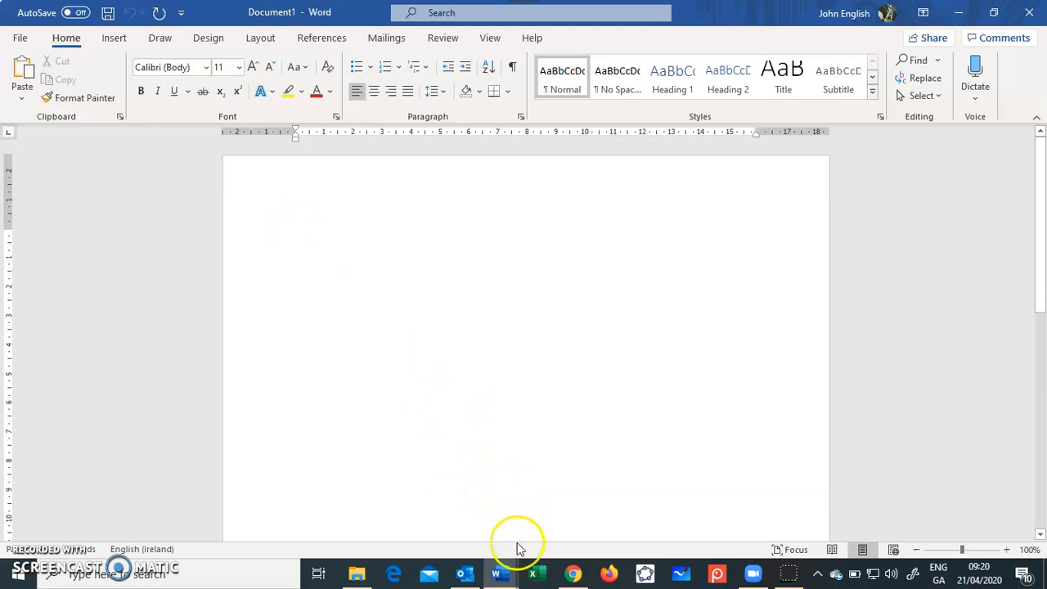
# Step: Copy verse 2 from the Lo 8 Cut Copy Paste Exercise document and paste it into the new blank document
pyautogui.moveTo(497, 571)
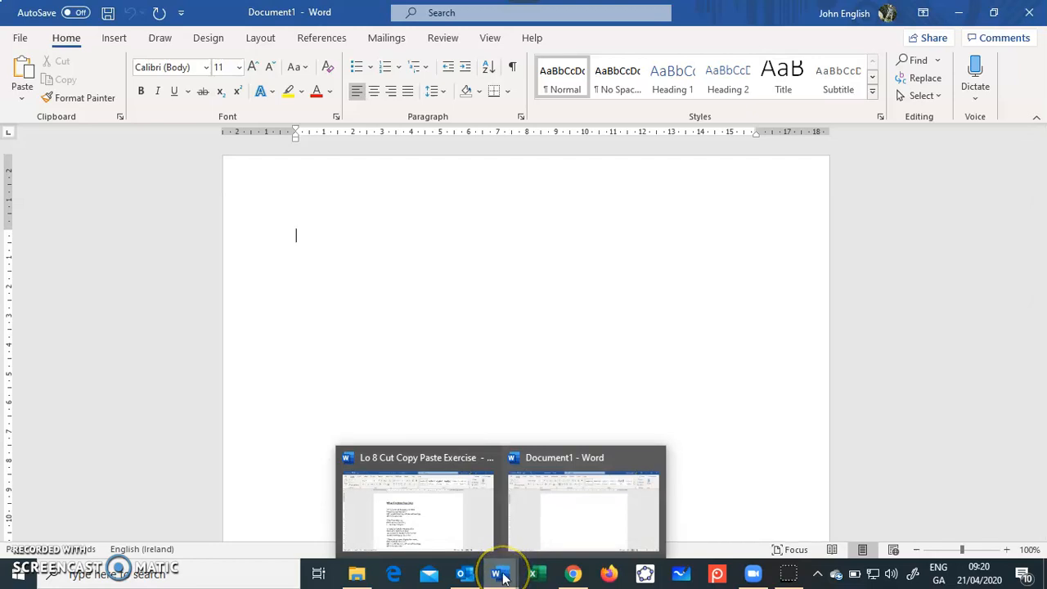
pyautogui.moveTo(440, 509)
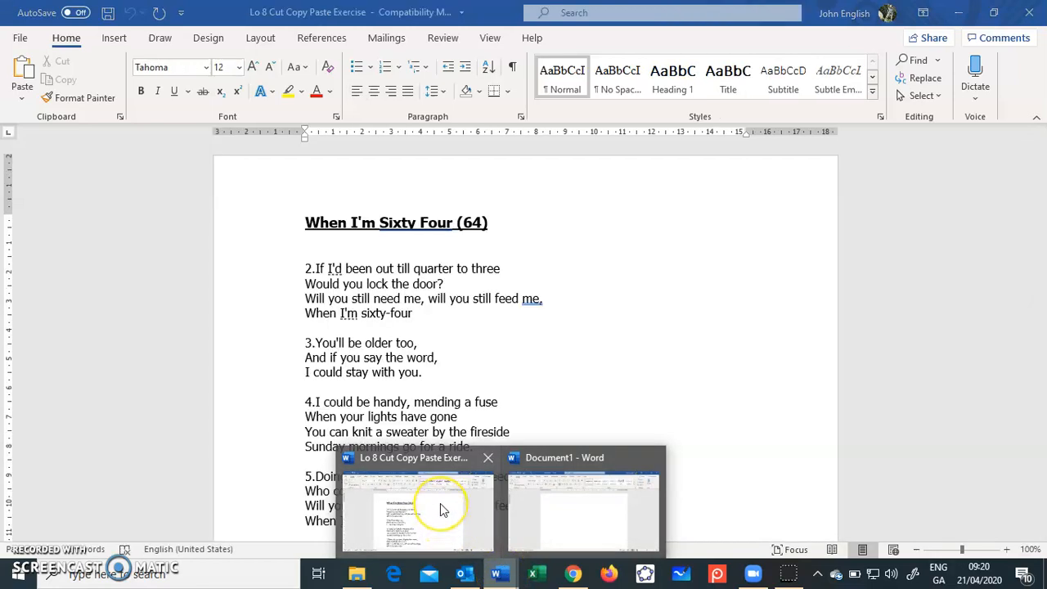
pyautogui.click(440, 505)
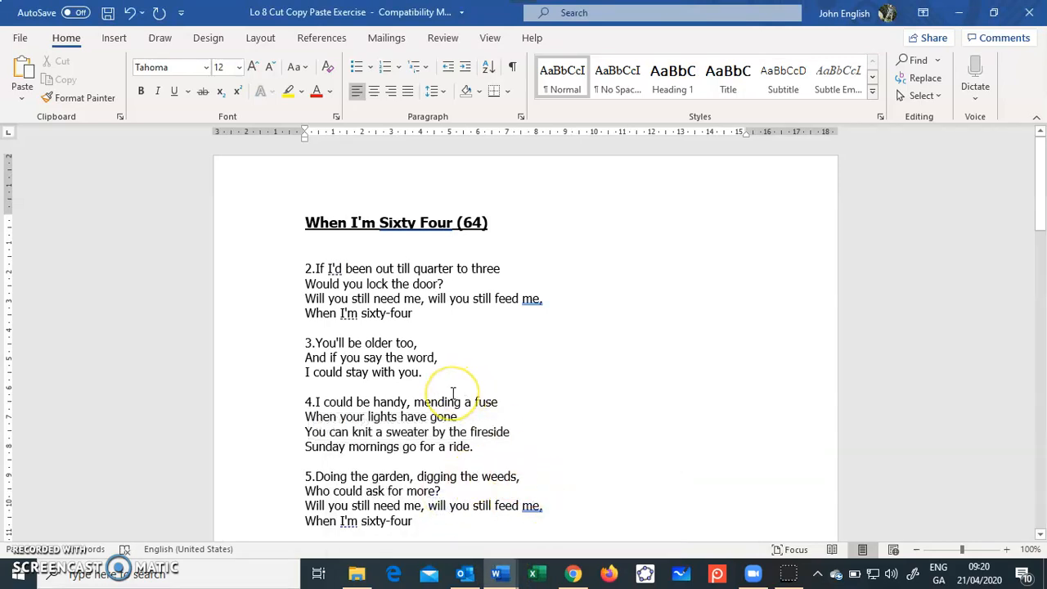
pyautogui.click(251, 270)
pyautogui.moveTo(251, 271); pyautogui.dragTo(255, 312)
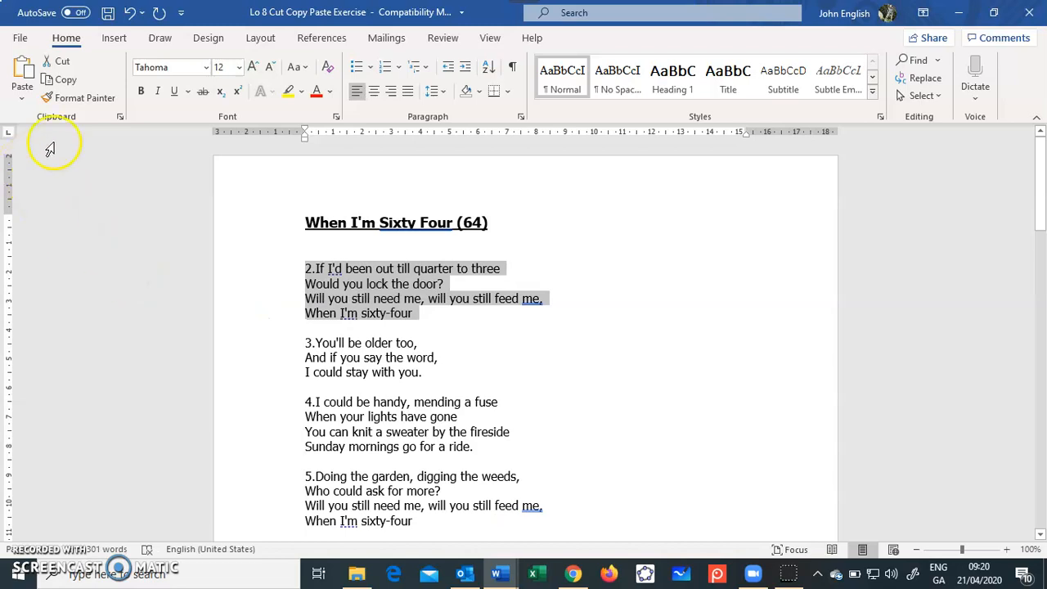
pyautogui.click(60, 83)
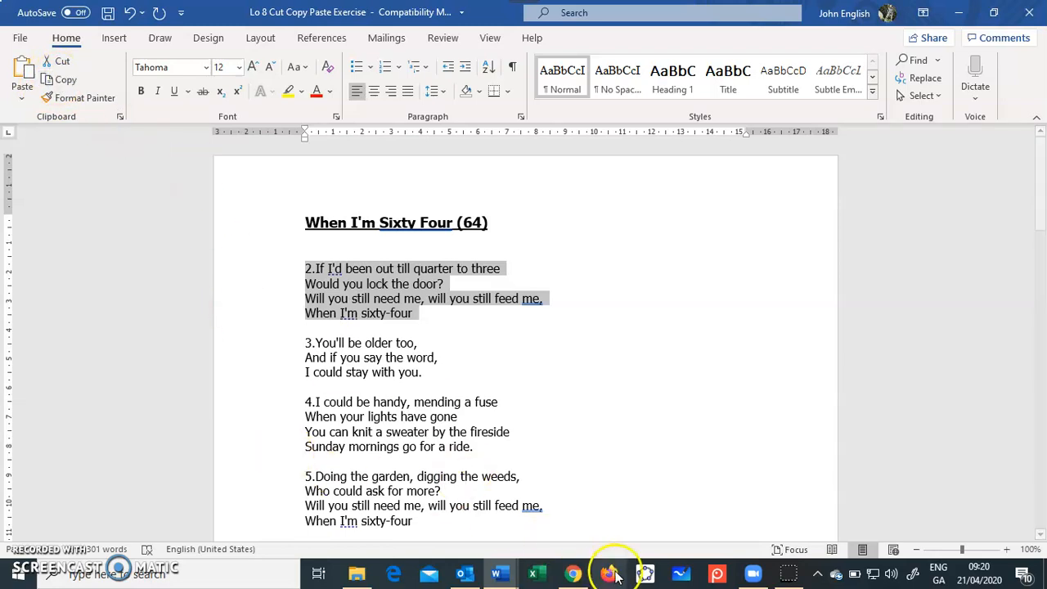
pyautogui.click(499, 575)
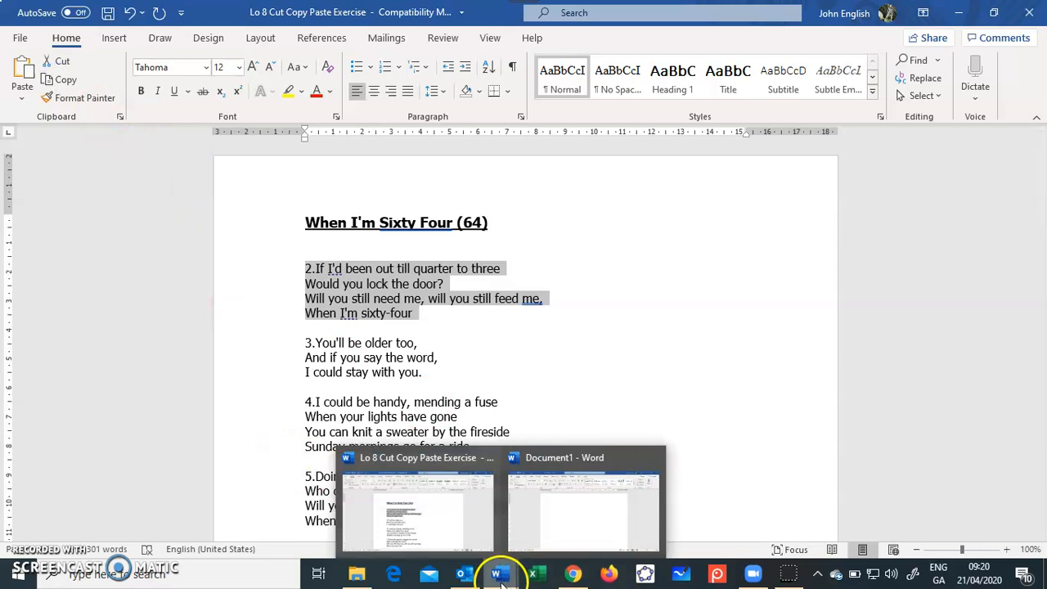
pyautogui.click(582, 507)
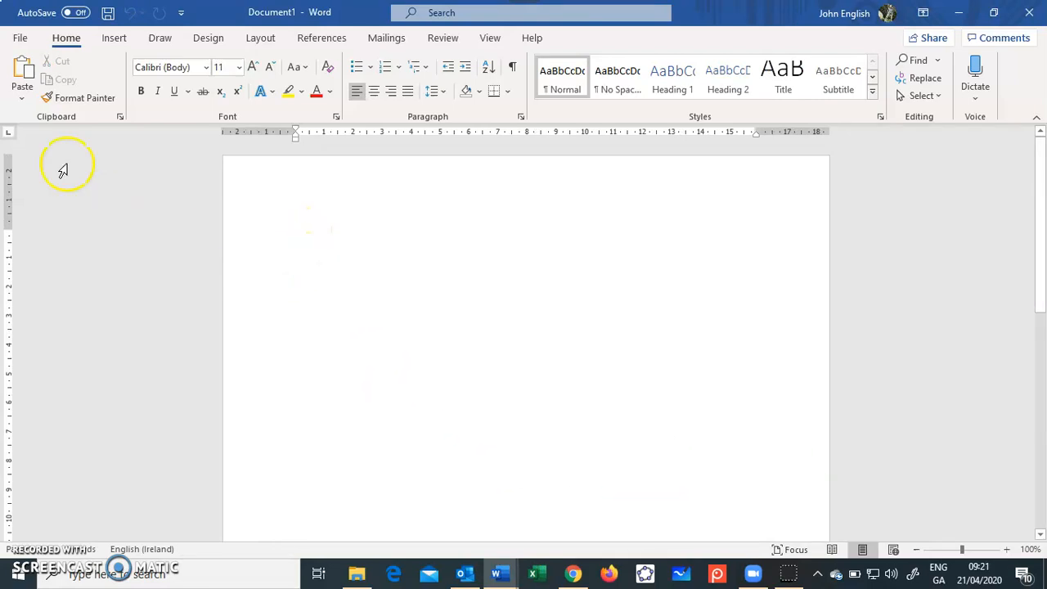
pyautogui.click(23, 72)
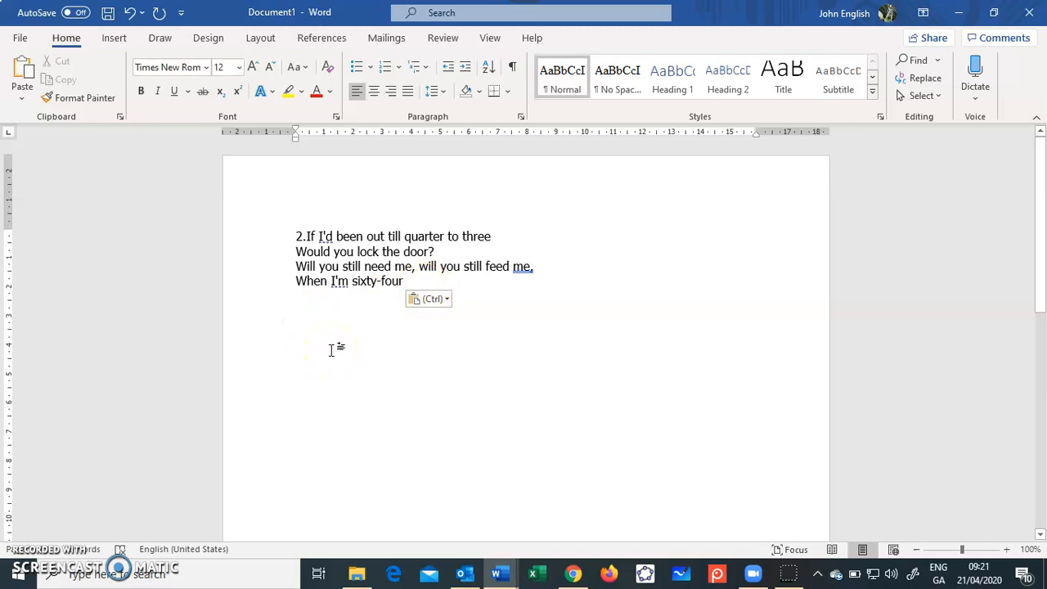
# Step: Add a line below the pasted verse with the author's full name and the date 20/04/20
pyautogui.press('Return')
pyautogui.write('John English 20/')
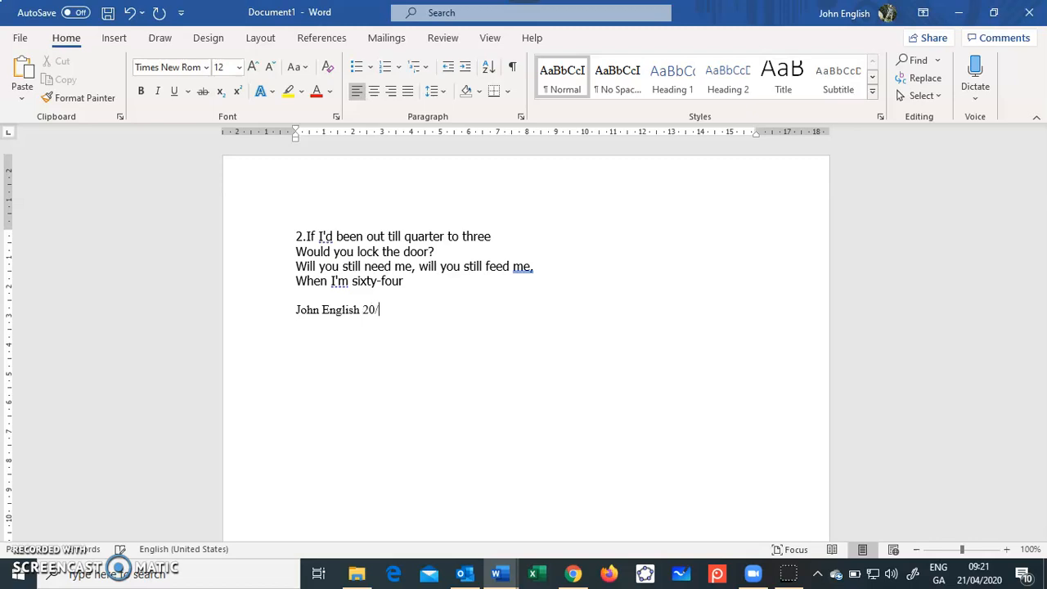
pyautogui.write('04/20')
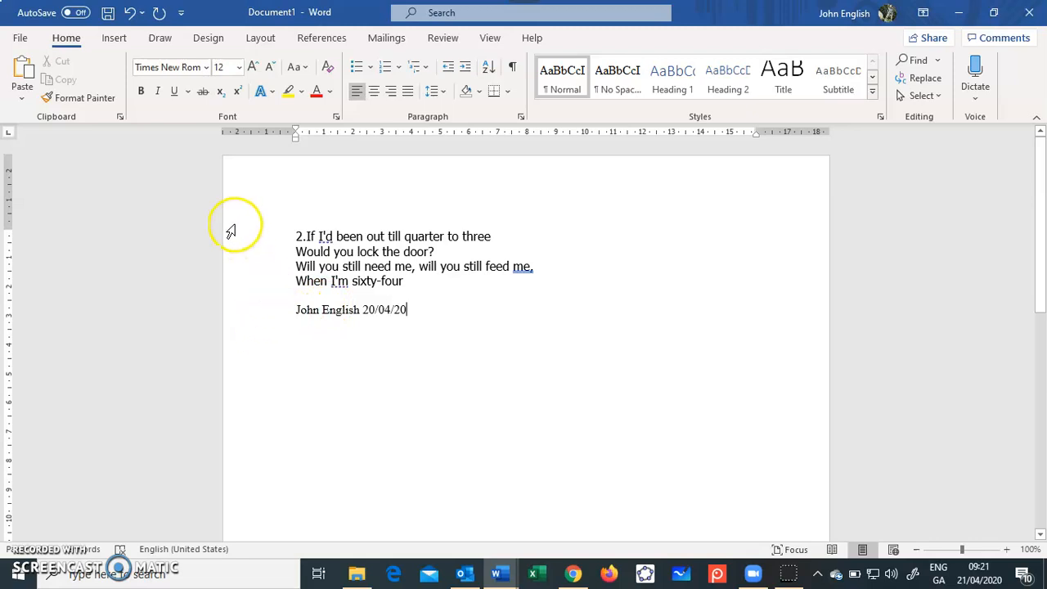
# Step: Copy the name and date line and paste it below the last verse in the Lo 8 Cut Copy Paste Exercise document
pyautogui.click(250, 315)
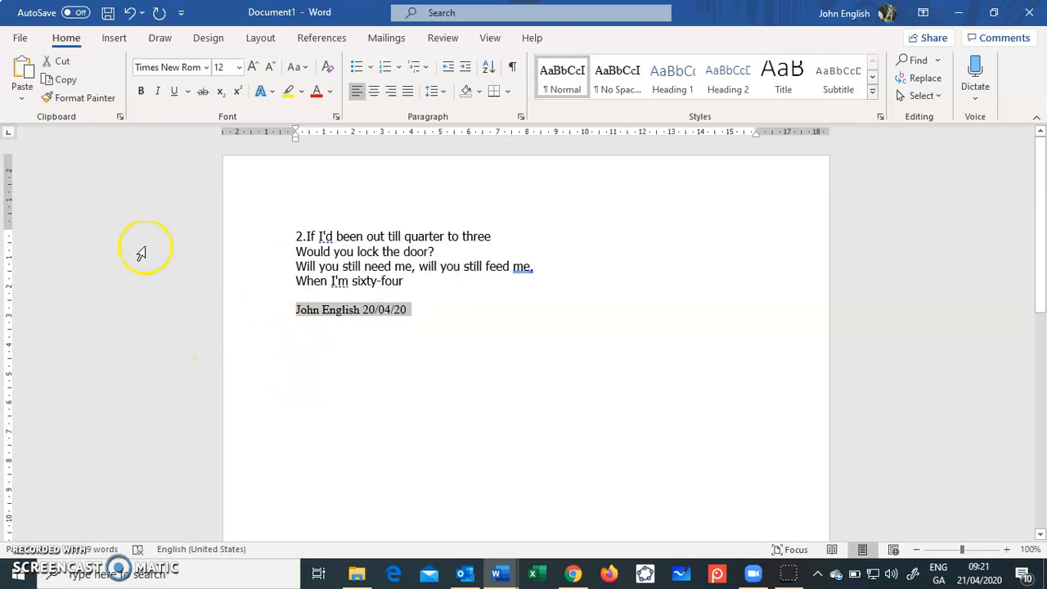
pyautogui.click(60, 82)
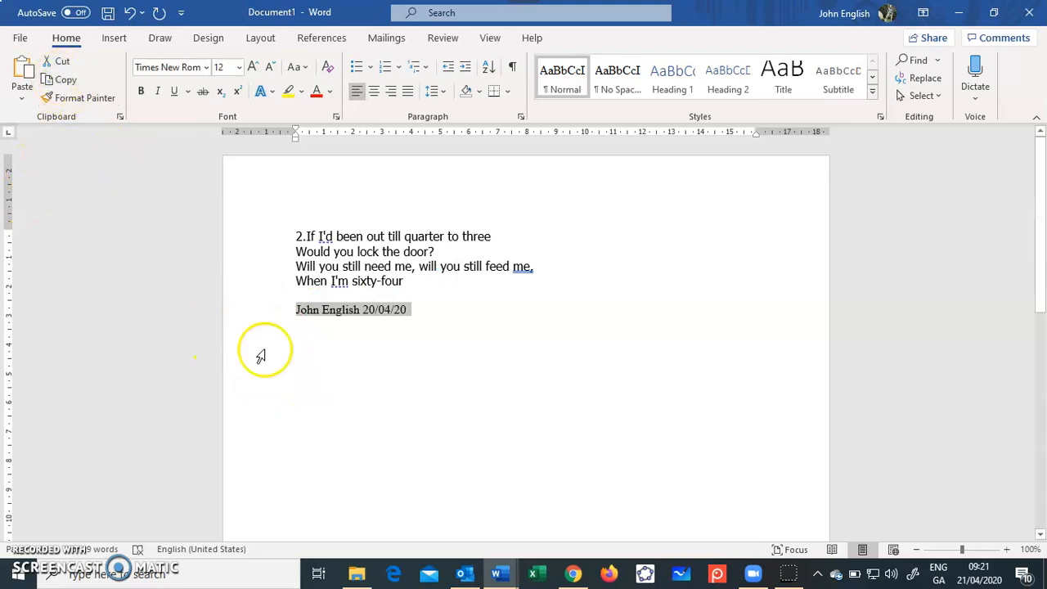
pyautogui.moveTo(500, 574)
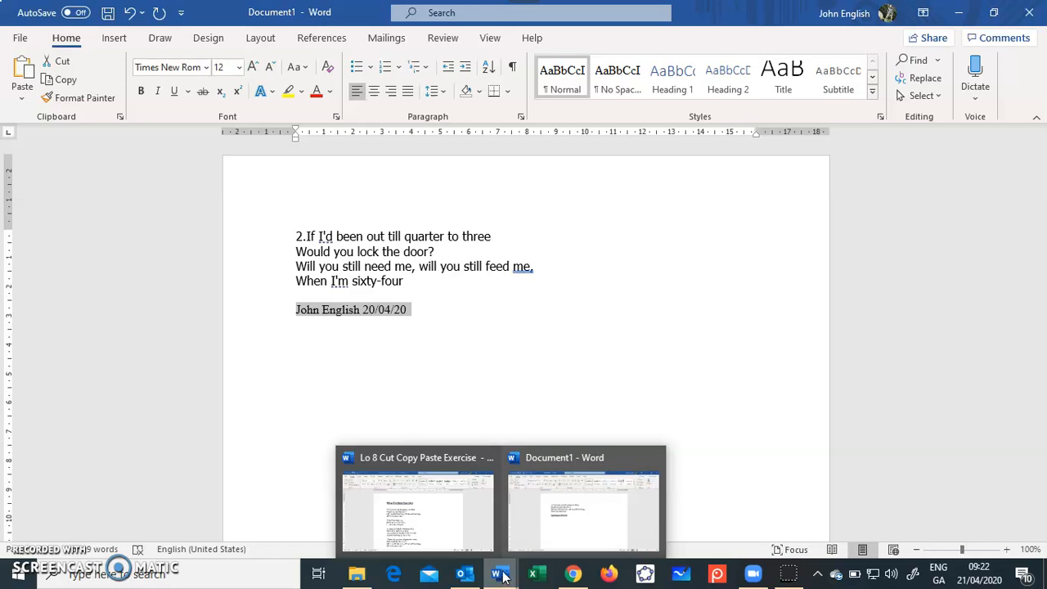
pyautogui.click(445, 515)
pyautogui.scroll(-3, 533, 488)
pyautogui.click(506, 380)
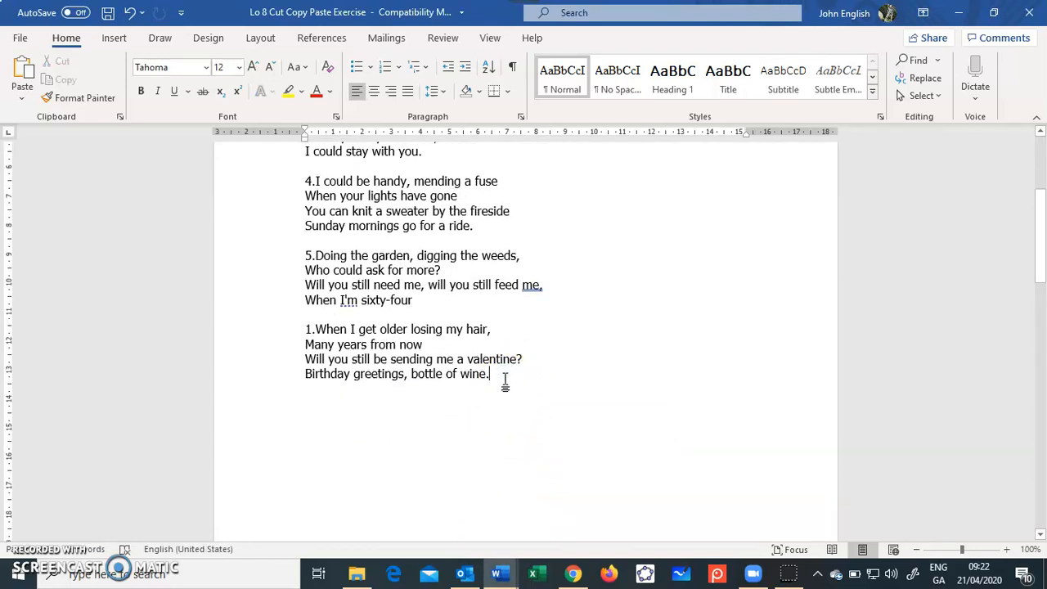
pyautogui.press('Return')
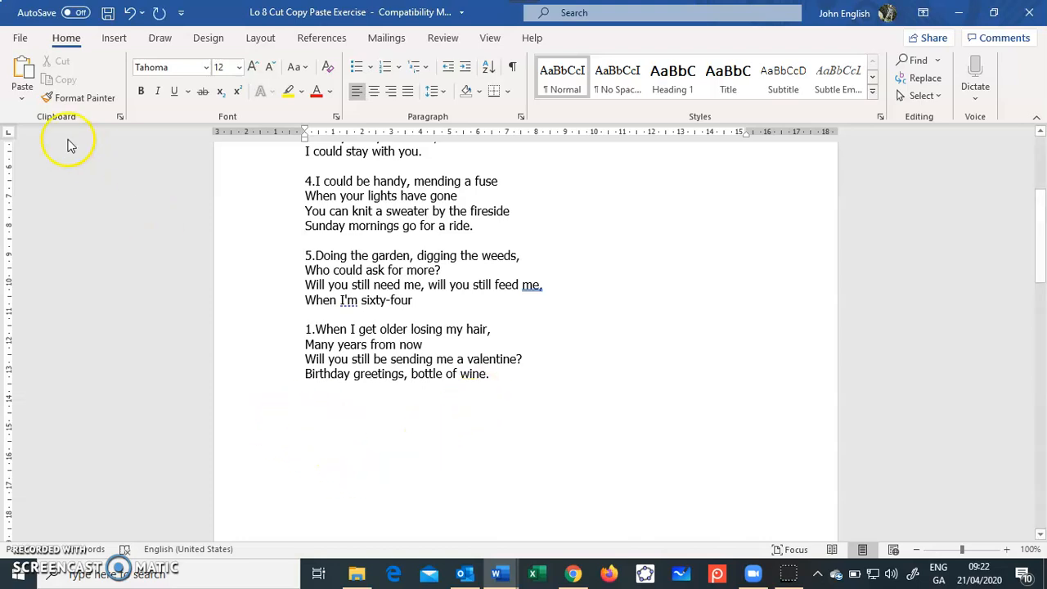
pyautogui.click(22, 72)
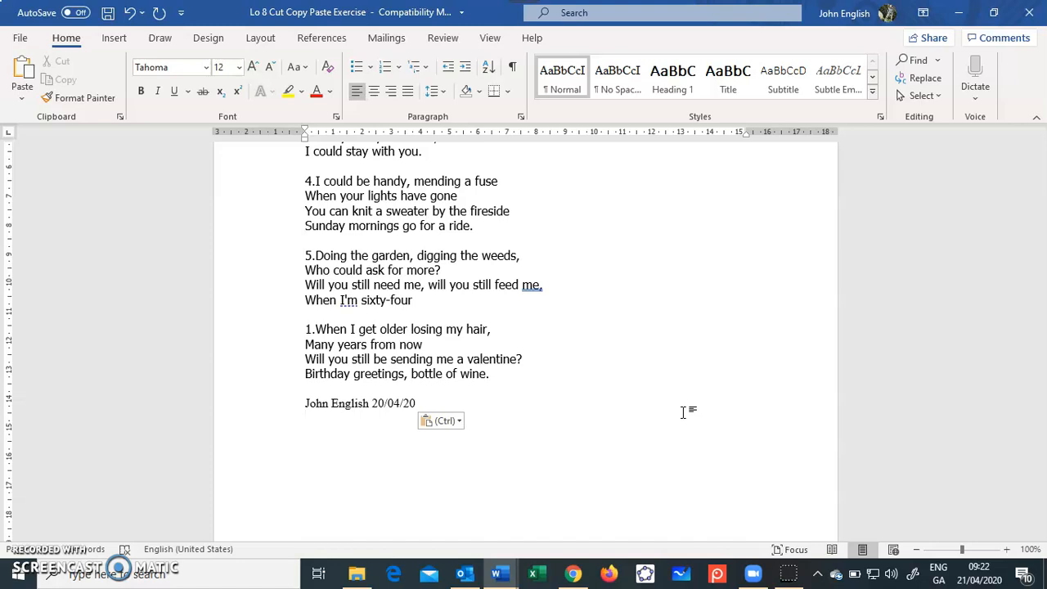
# Step: Cut verse 3 from the exercise document and paste it, keeping source formatting, between verse 1 and the name and date line
pyautogui.scroll(4, 637, 408)
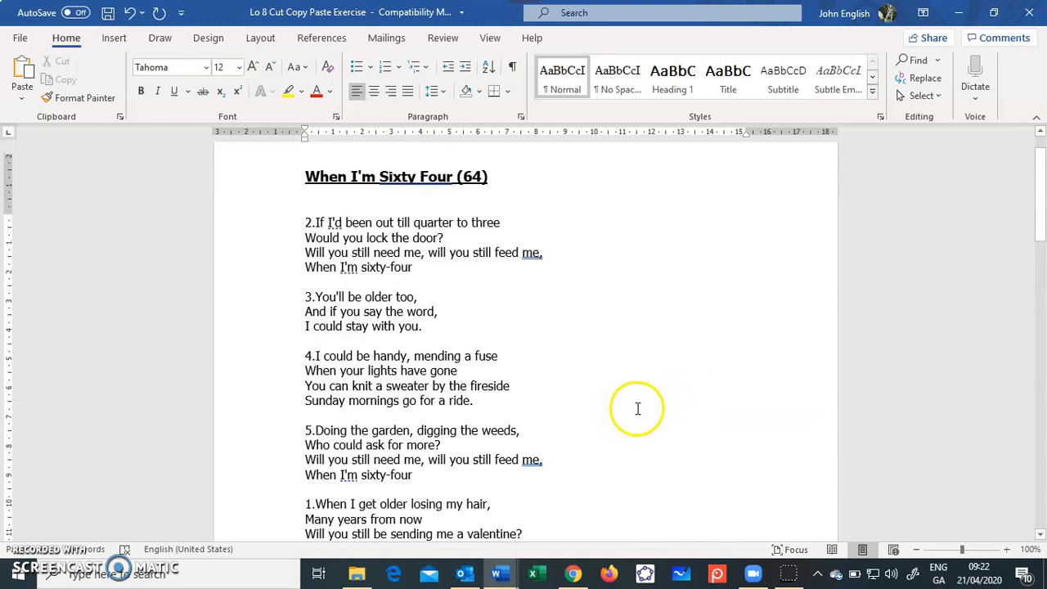
pyautogui.scroll(1, 637, 408)
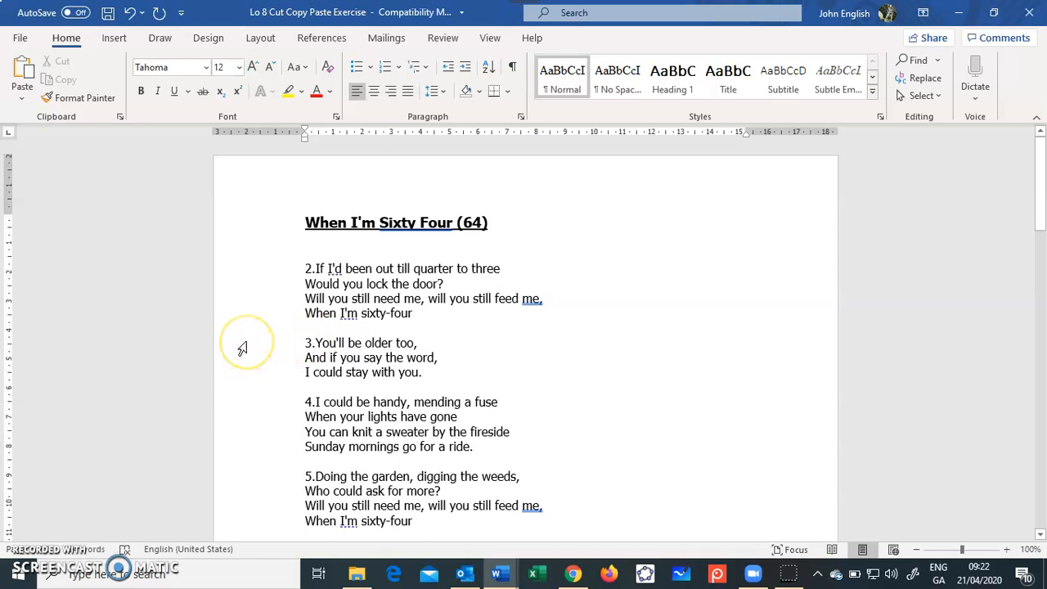
pyautogui.moveTo(245, 344); pyautogui.dragTo(240, 379)
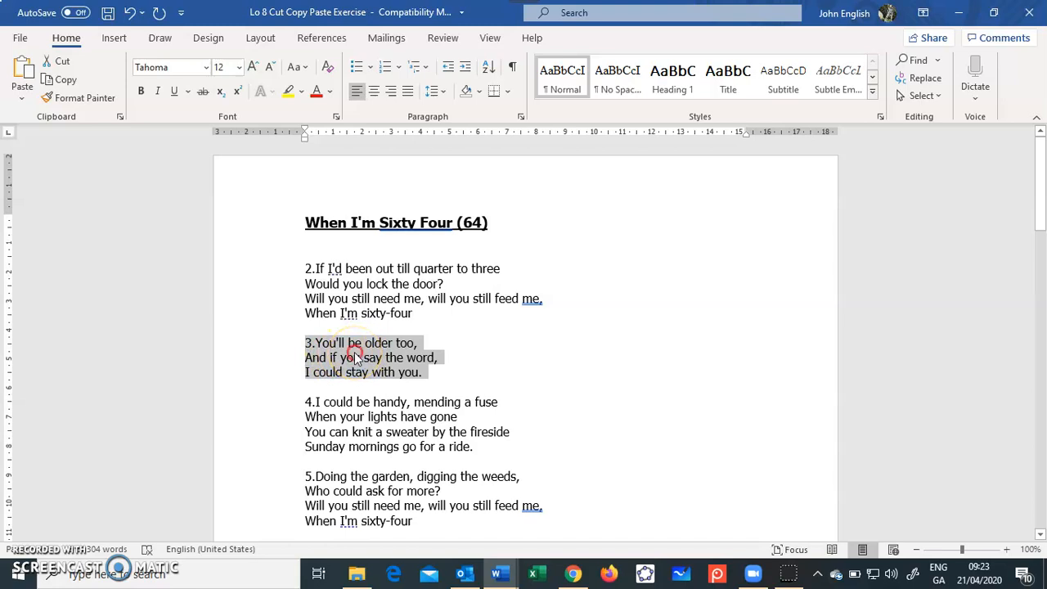
pyautogui.rightClick(355, 359)
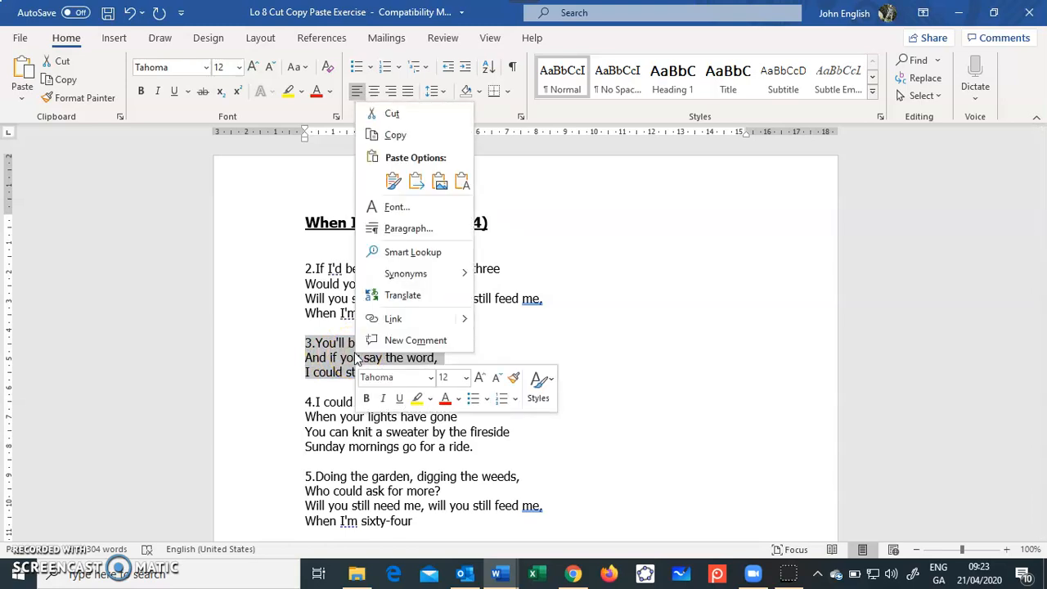
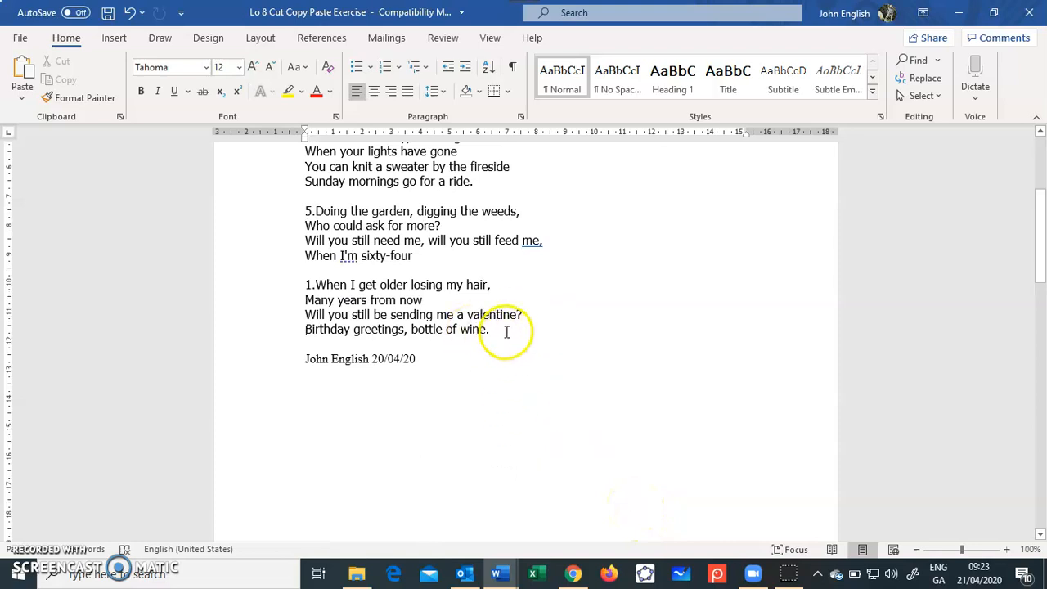
pyautogui.click(494, 329)
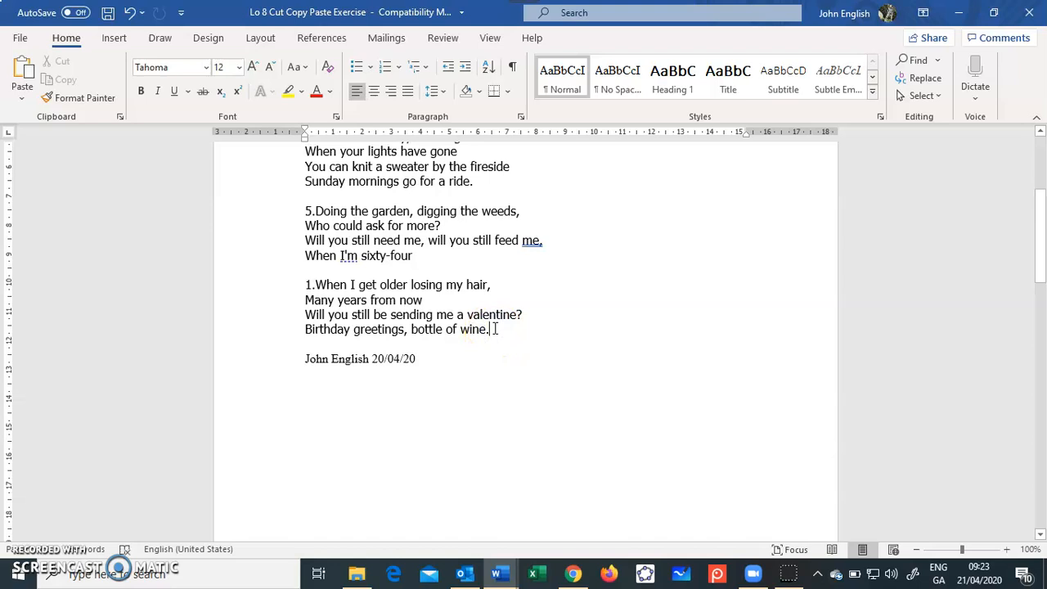
pyautogui.press('Return')
pyautogui.press('Return')
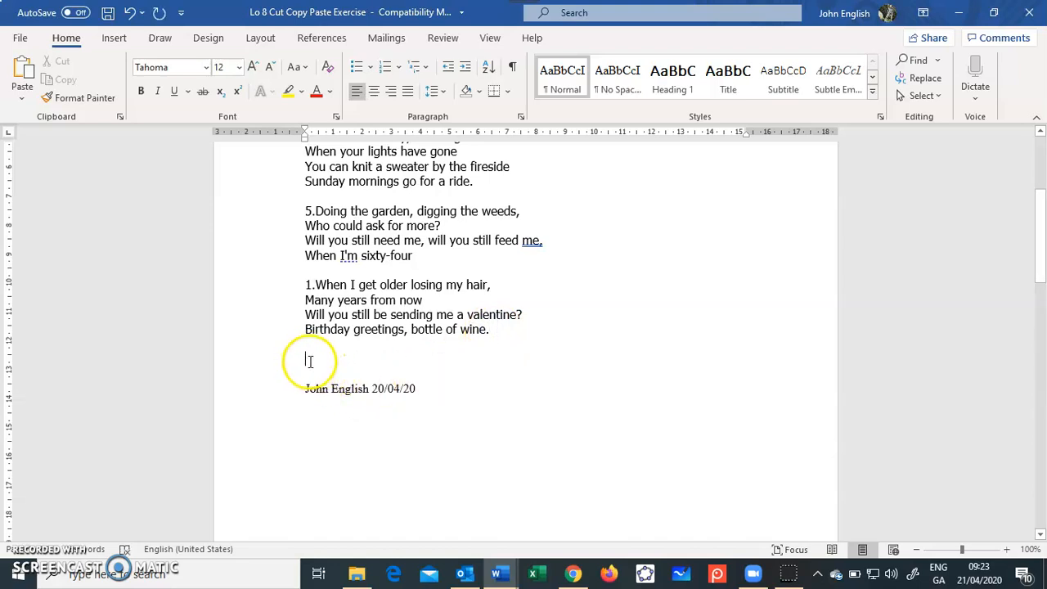
pyautogui.rightClick(307, 360)
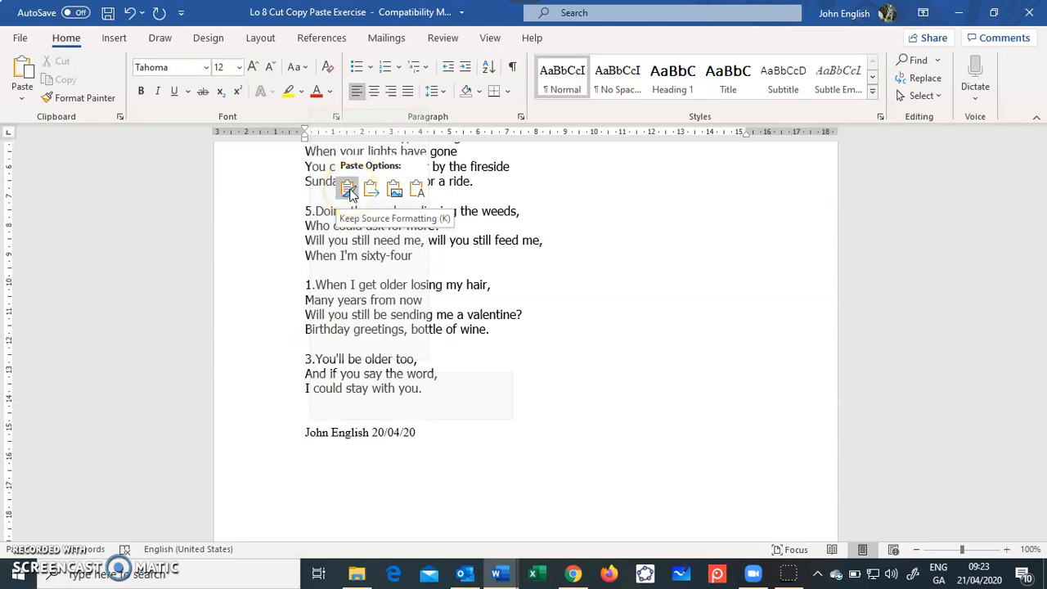
pyautogui.click(349, 190)
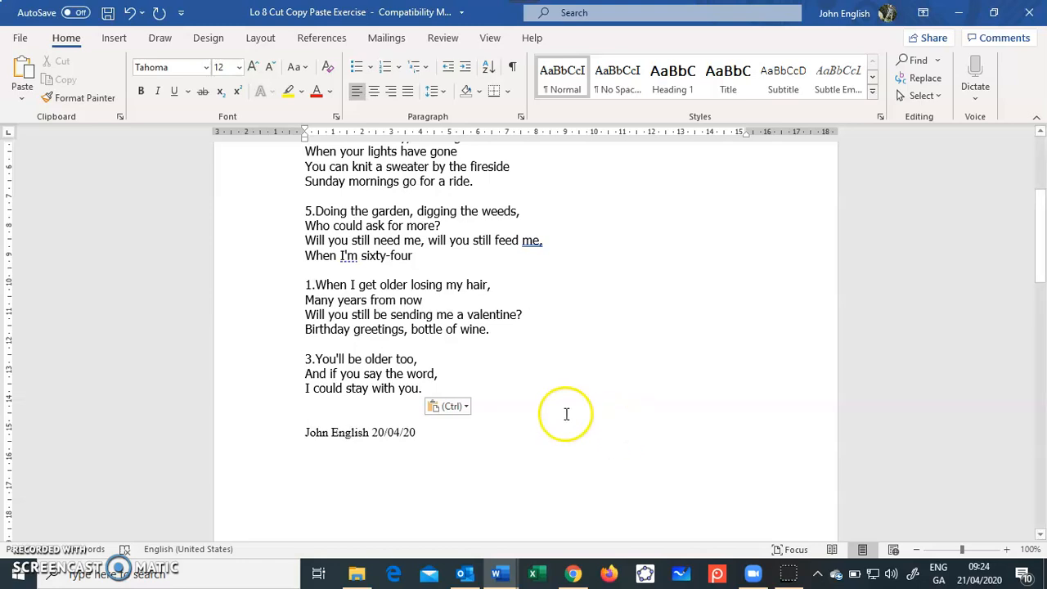
# Step: Copy verse 4 in the Lo 8 Cut Copy Paste Exercise document
pyautogui.scroll(2, 558, 423)
pyautogui.scroll(2, 557, 423)
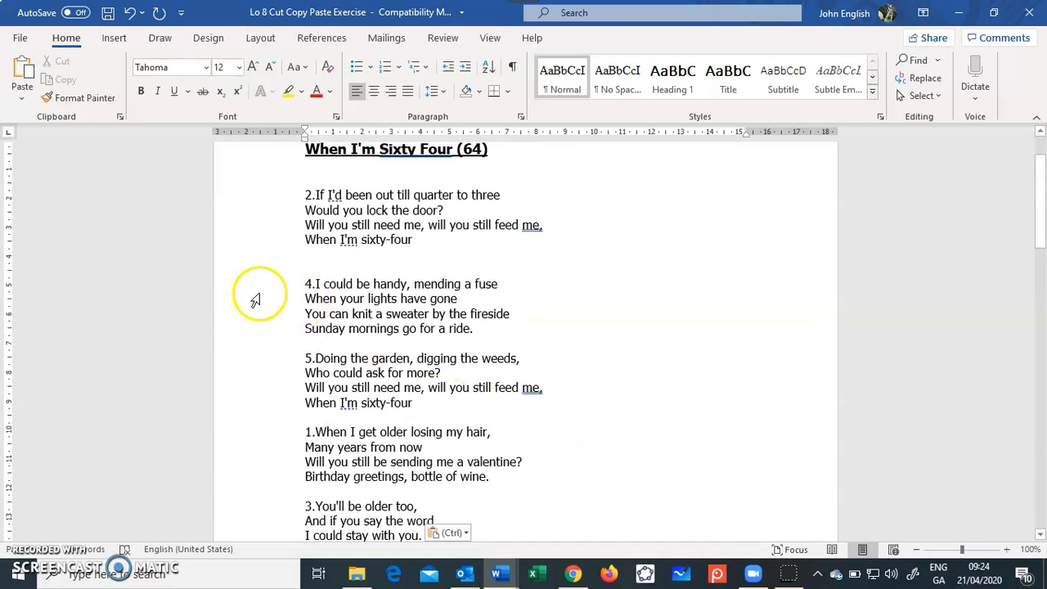
pyautogui.moveTo(245, 284); pyautogui.dragTo(245, 327)
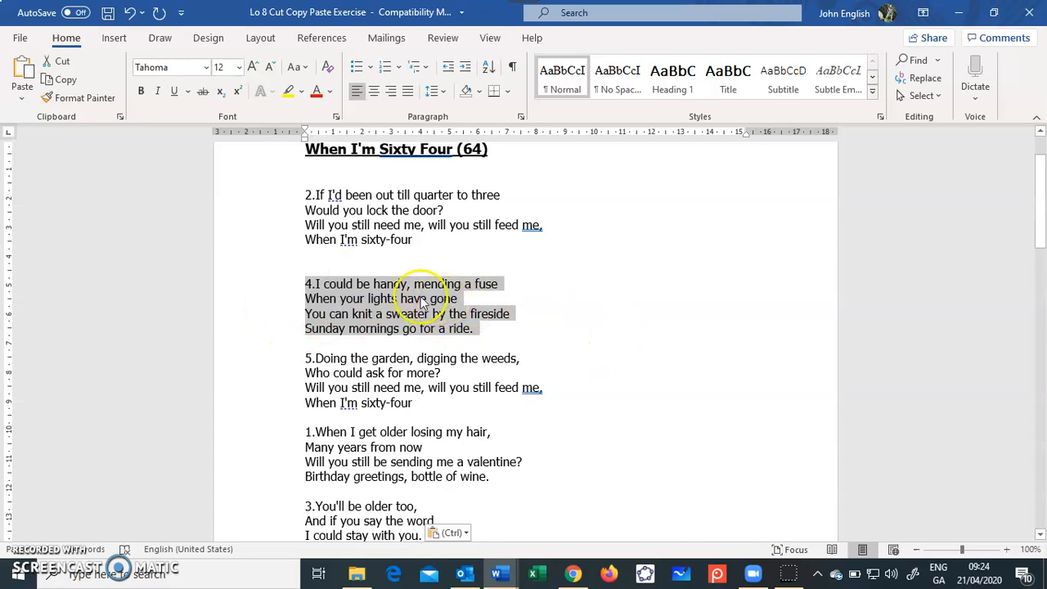
pyautogui.rightClick(366, 301)
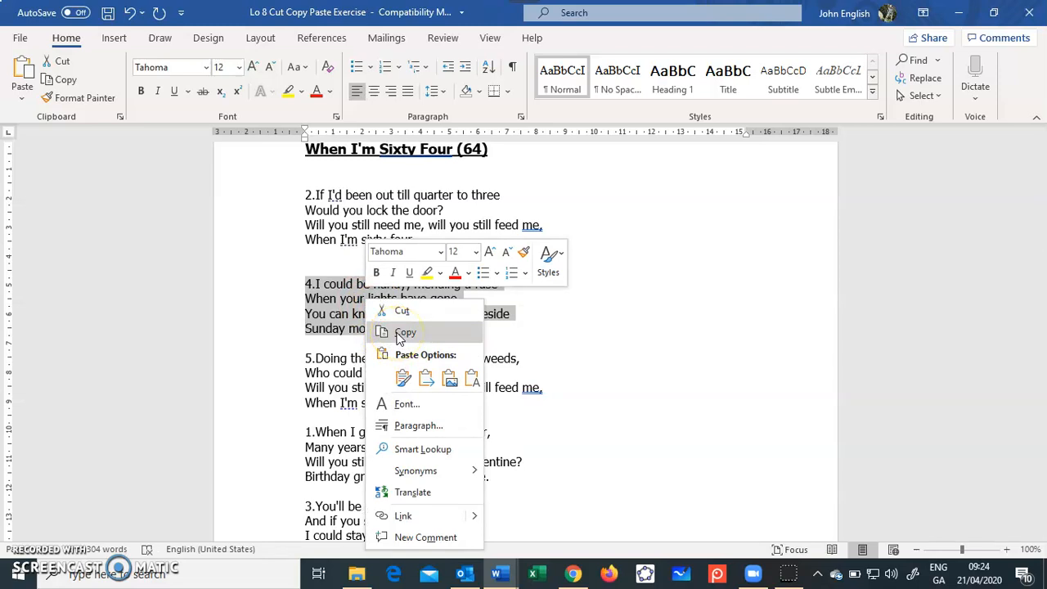
pyautogui.click(400, 337)
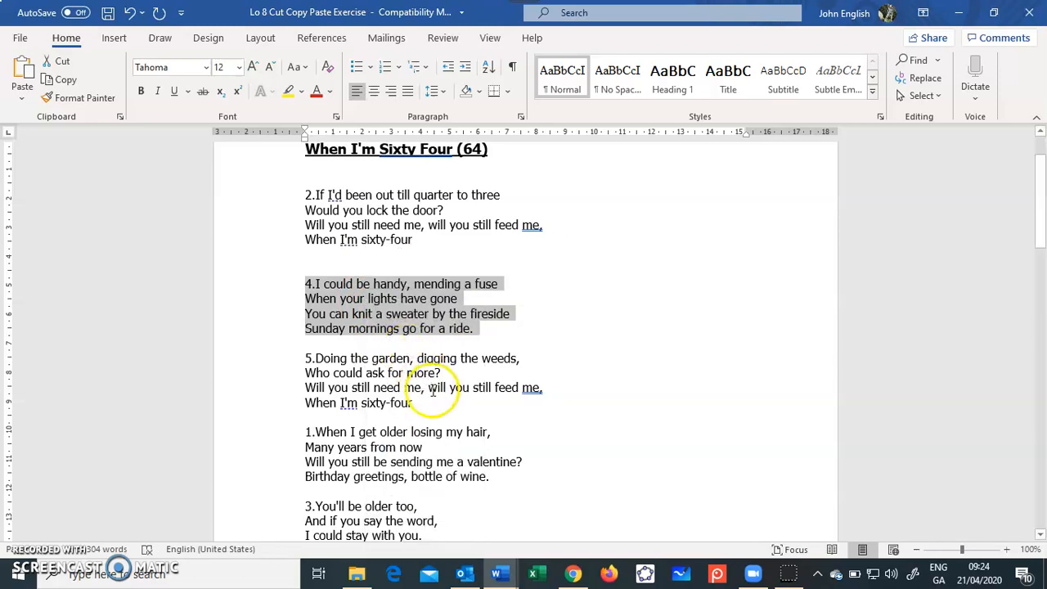
# Step: Paste the copied verse 4 into Document1 between verse 2 and the name and date line, keeping source formatting
pyautogui.moveTo(496, 573)
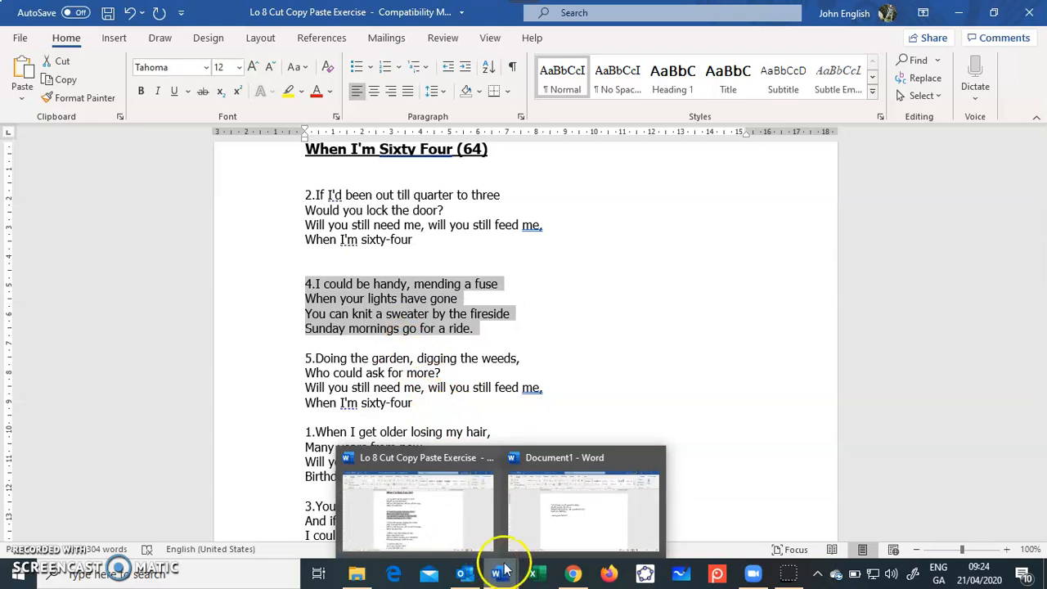
pyautogui.moveTo(555, 532)
pyautogui.click(556, 528)
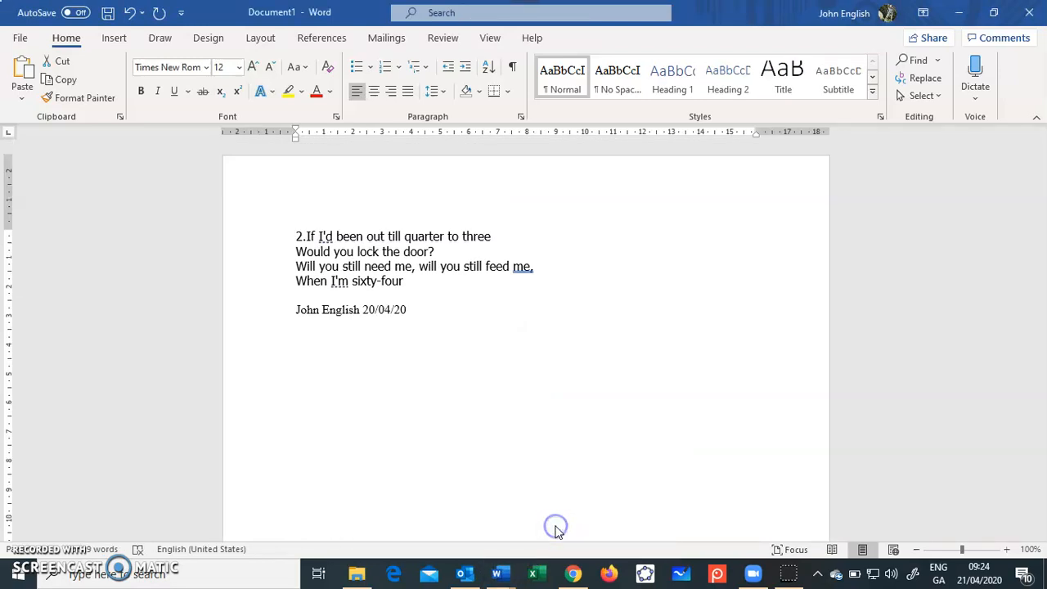
pyautogui.click(426, 282)
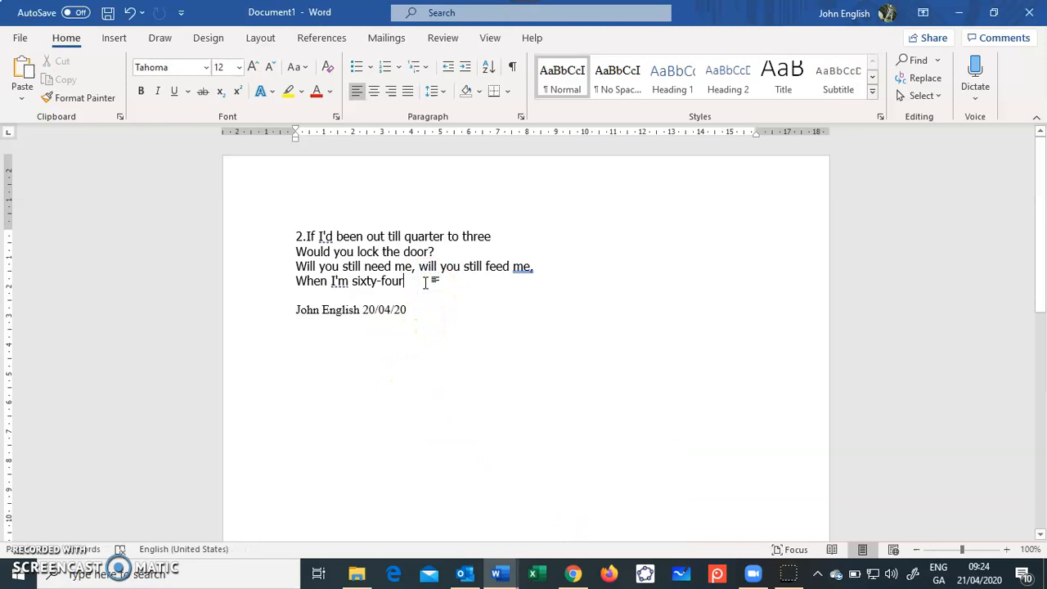
pyautogui.press('Return')
pyautogui.press('Return')
pyautogui.click(367, 325)
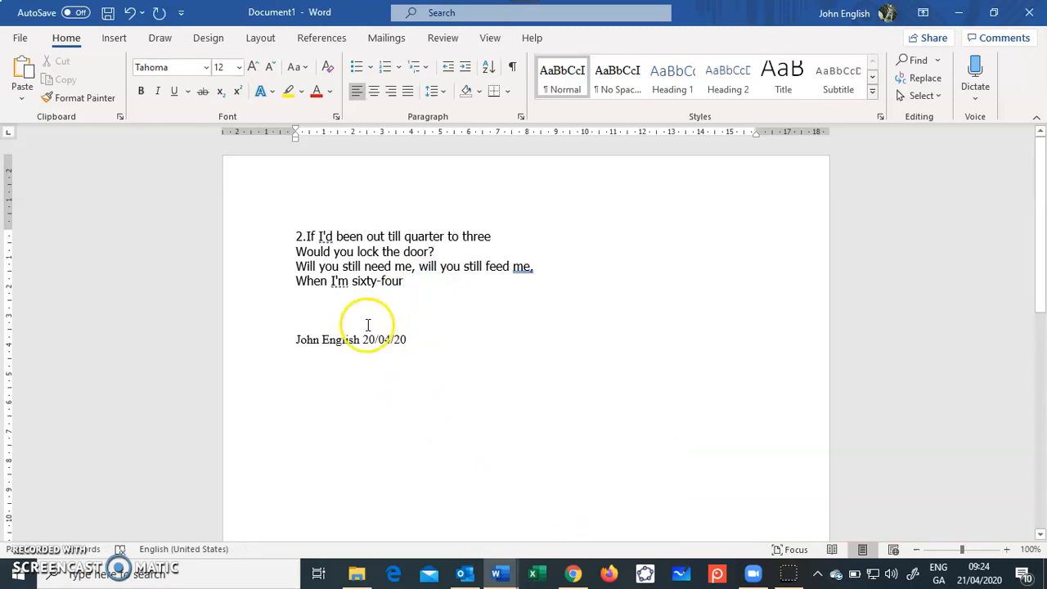
pyautogui.click(299, 311)
pyautogui.rightClick(299, 311)
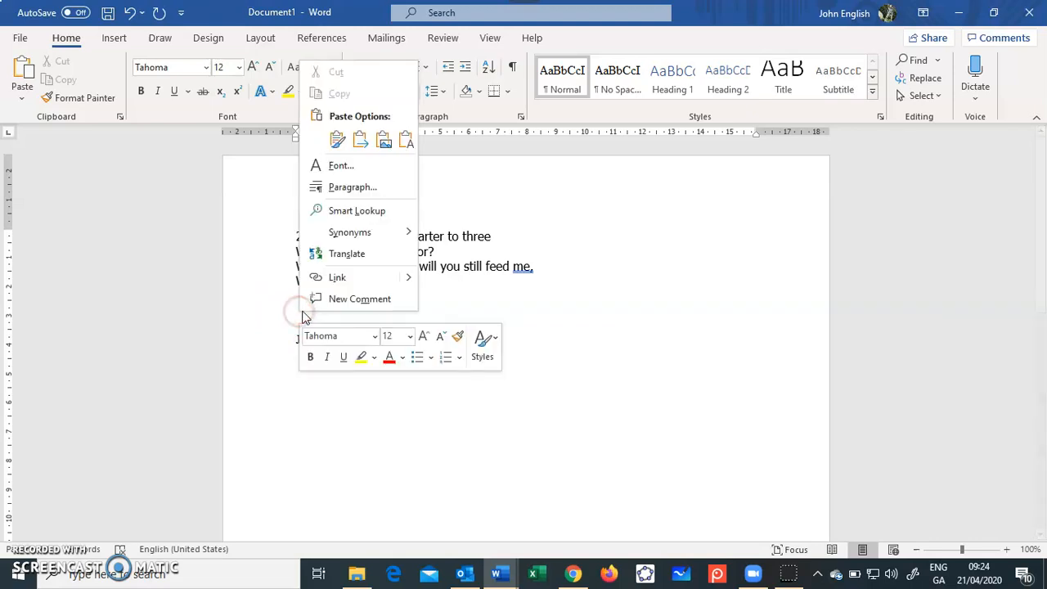
pyautogui.click(337, 140)
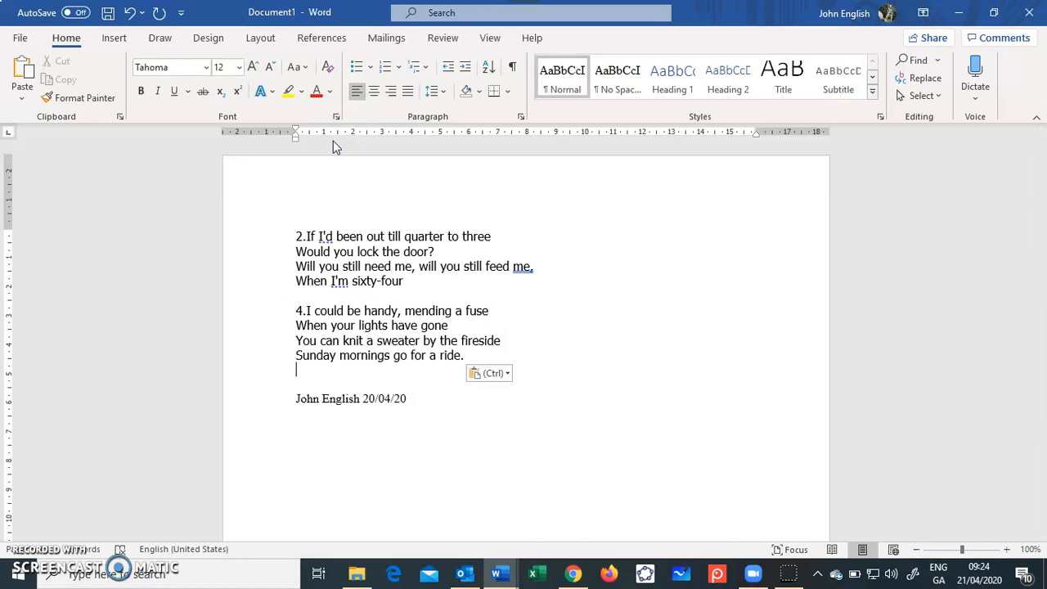
# Step: Add the line "LO8 Part 1" below the name and date line in Document1
pyautogui.click(417, 398)
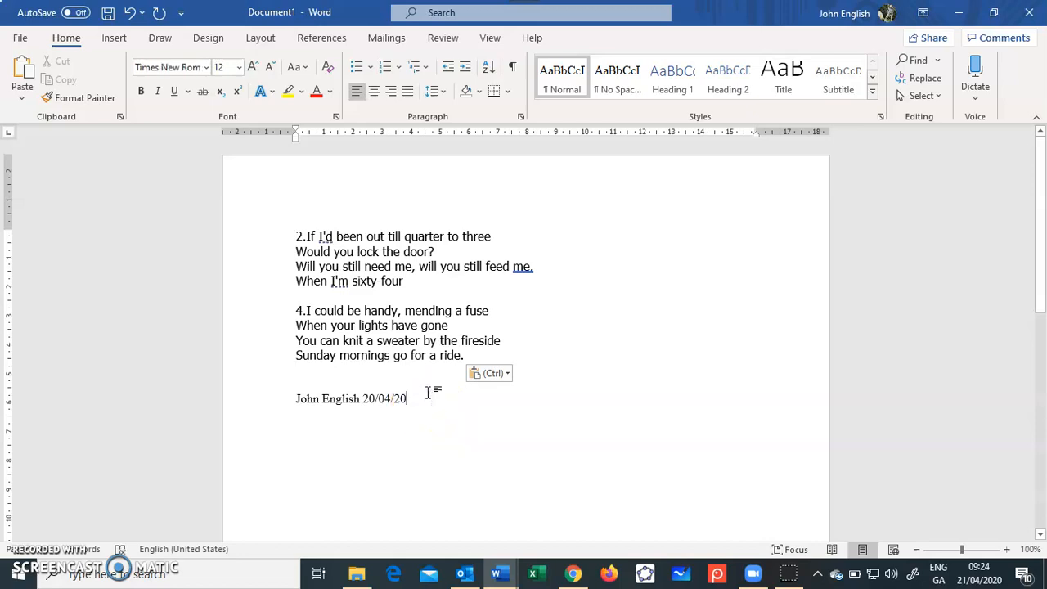
pyautogui.press('Return')
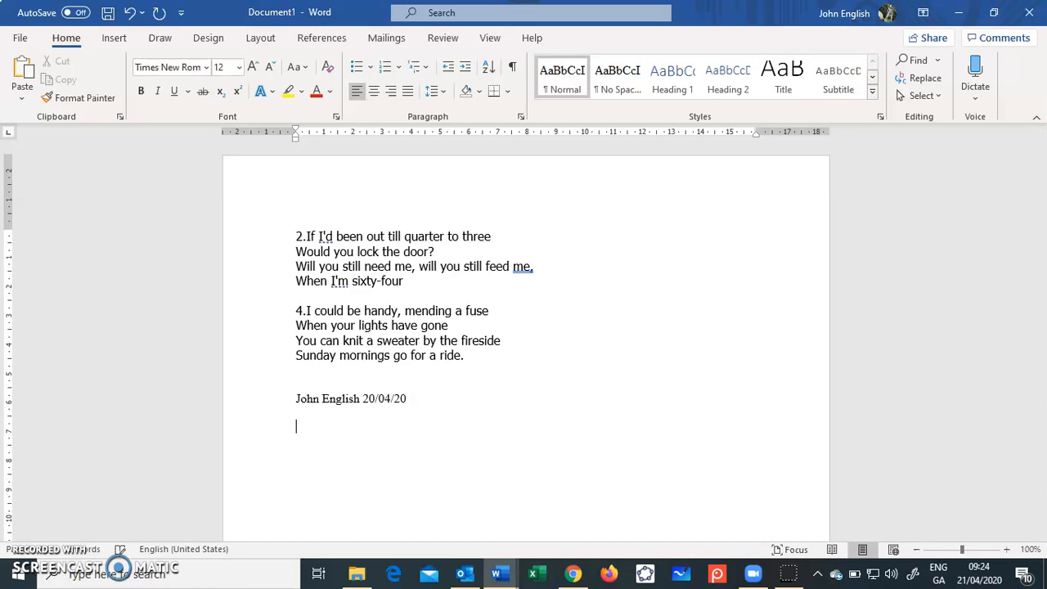
pyautogui.click(416, 395)
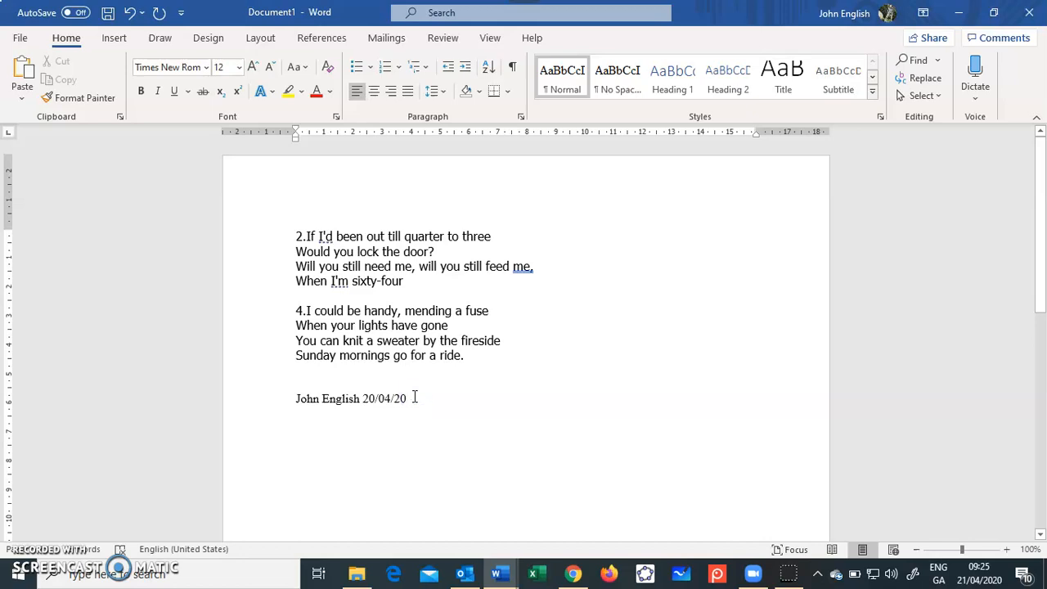
pyautogui.press('Return')
pyautogui.write('LO8 Part 1')
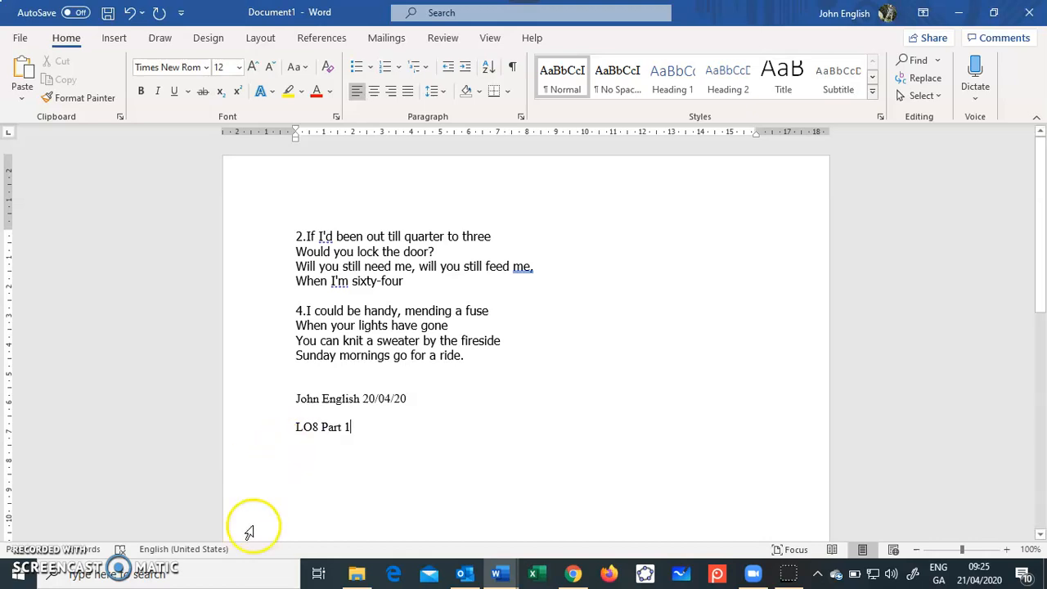
# Step: Copy the "LO8 Part 1" line and paste it below the name and date line in the Lo 8 Cut Copy Paste Exercise document, keeping source formatting
pyautogui.click(260, 432)
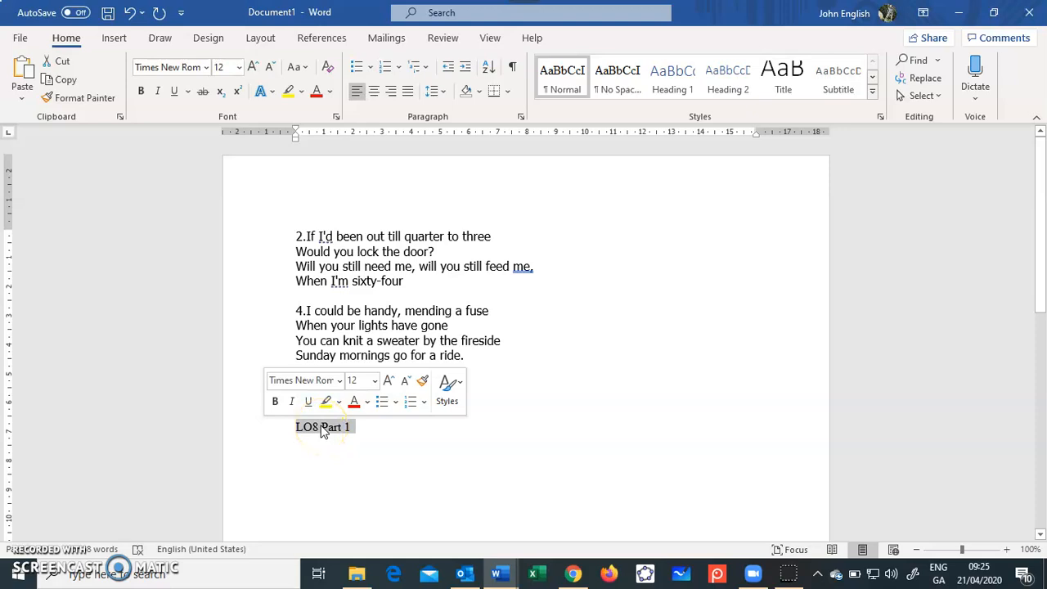
pyautogui.rightClick(323, 429)
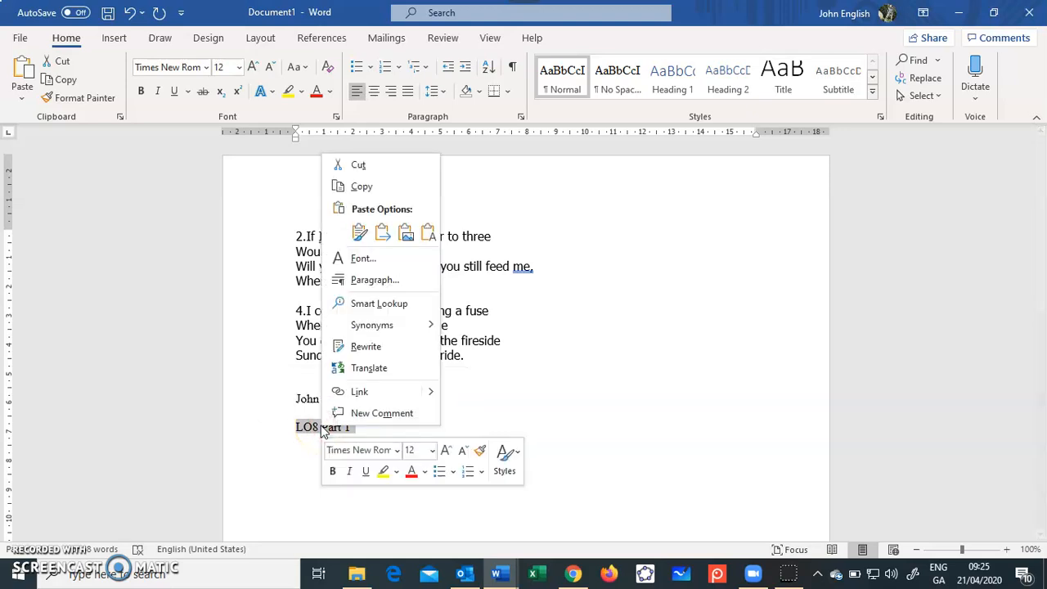
pyautogui.click(362, 186)
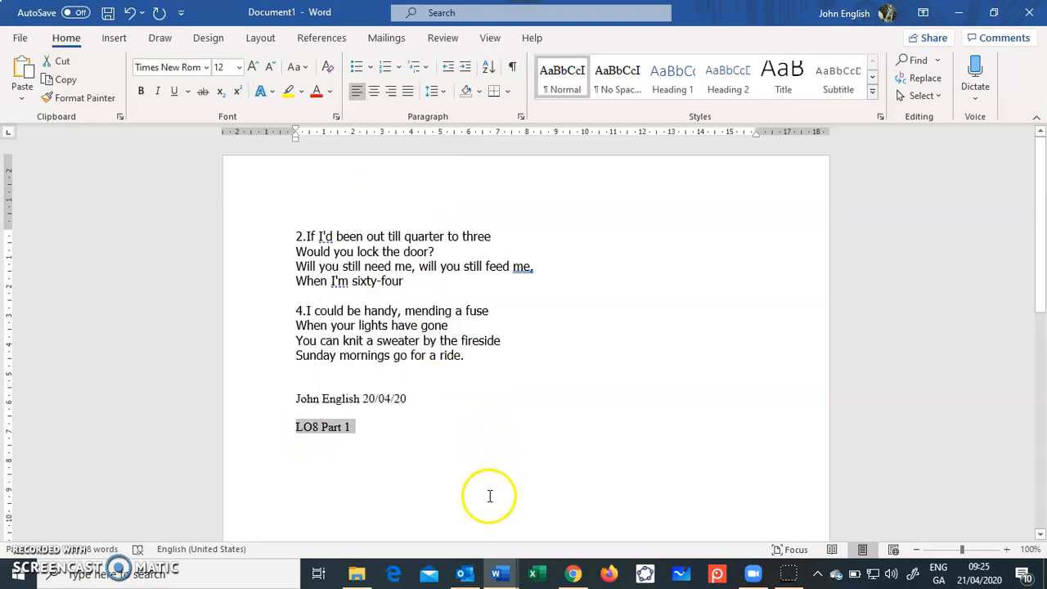
pyautogui.moveTo(505, 577)
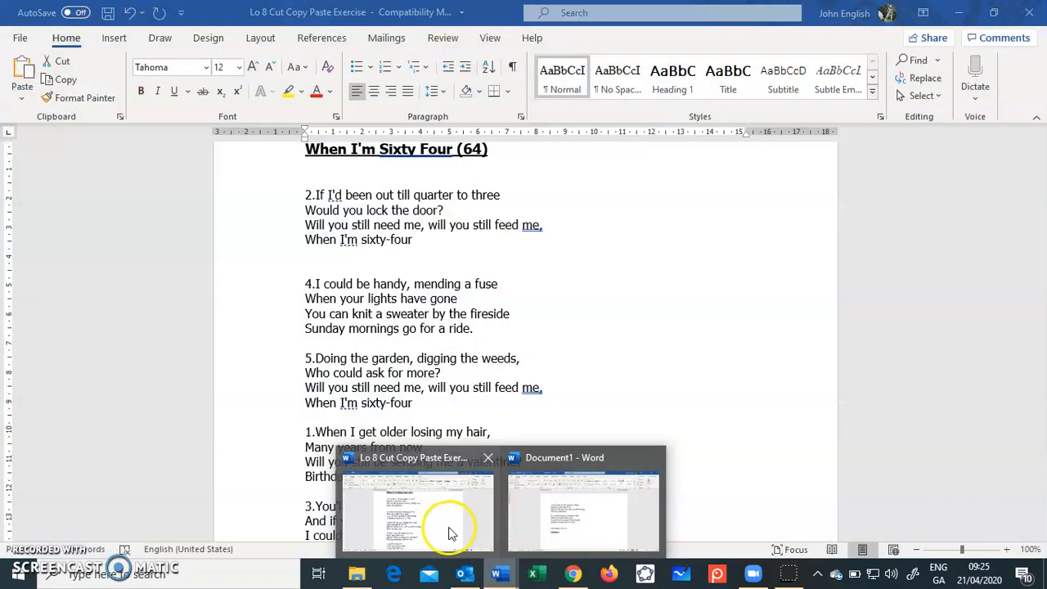
pyautogui.click(449, 529)
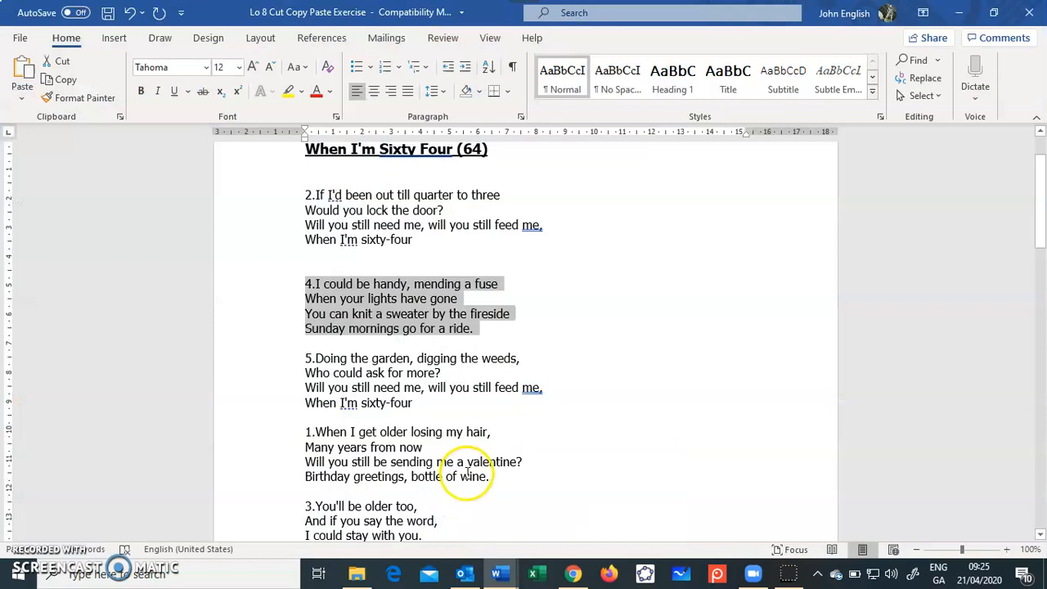
pyautogui.scroll(-7, 467, 473)
pyautogui.click(421, 285)
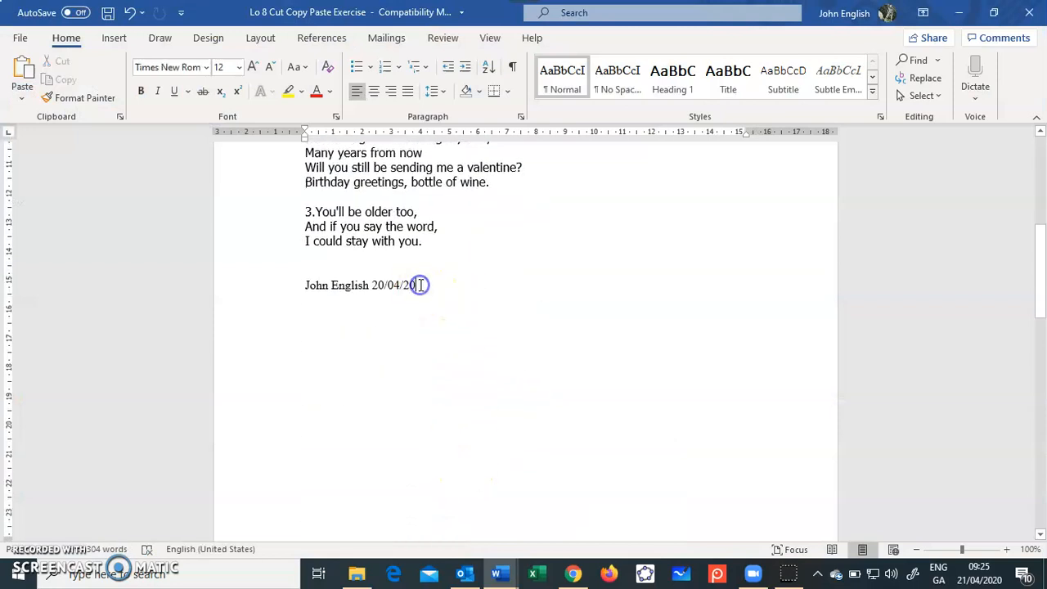
pyautogui.press('Return')
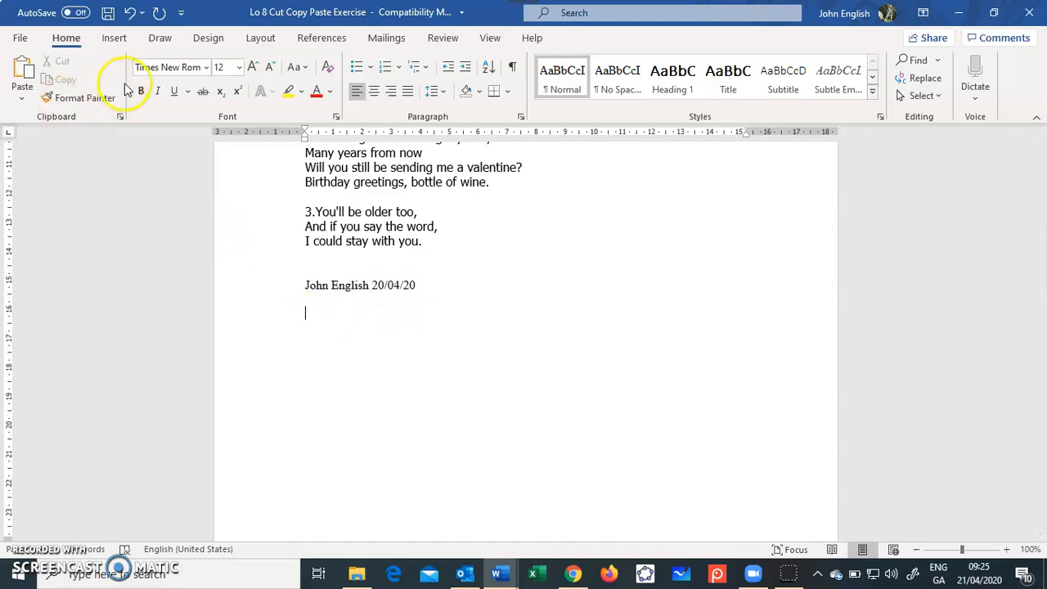
pyautogui.rightClick(312, 316)
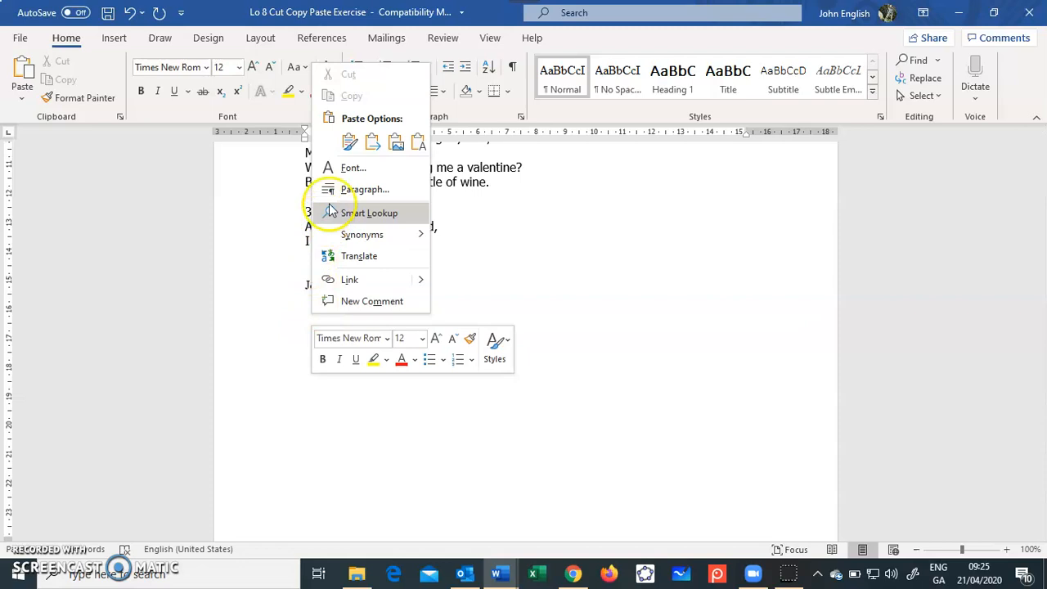
pyautogui.click(349, 142)
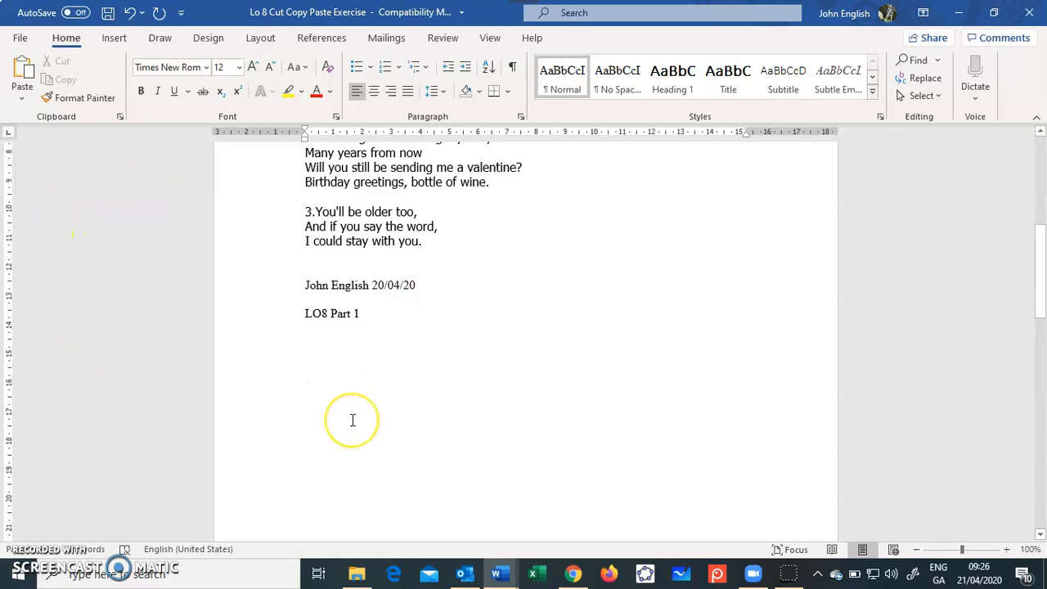
# Step: Open a Save As dialog for the Lo 8 Cut Copy Paste Exercise document and choose the personally named folder inside L3 Drogheda as location
pyautogui.scroll(8, 351, 420)
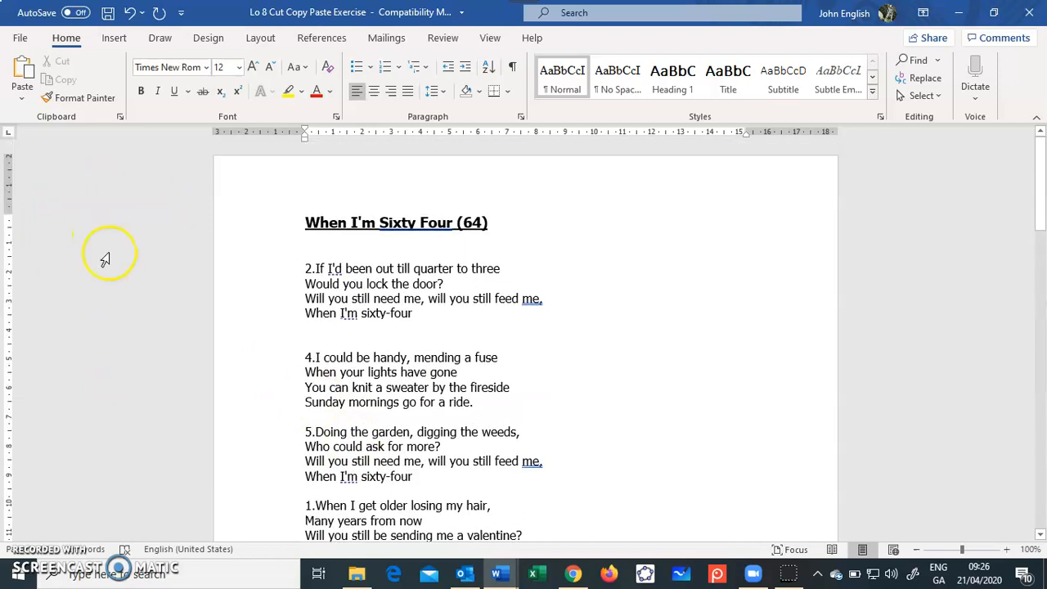
pyautogui.click(19, 37)
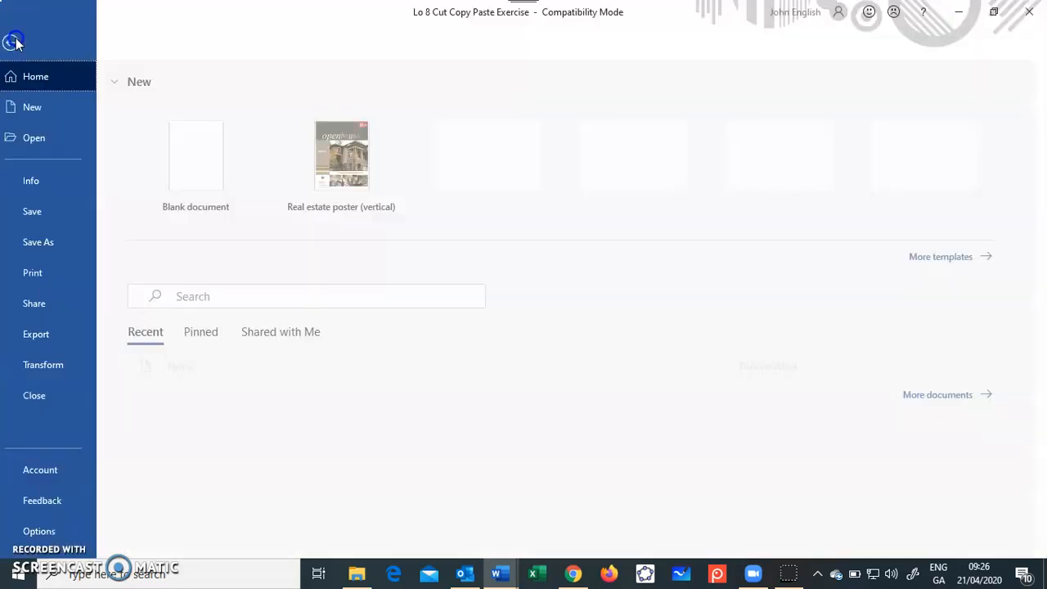
pyautogui.click(45, 244)
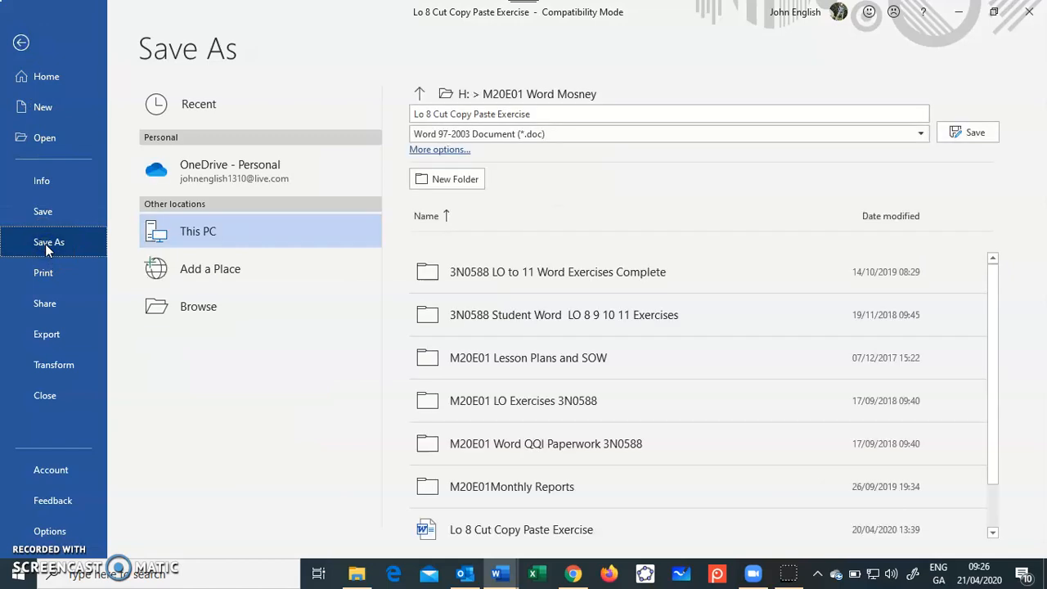
pyautogui.click(187, 306)
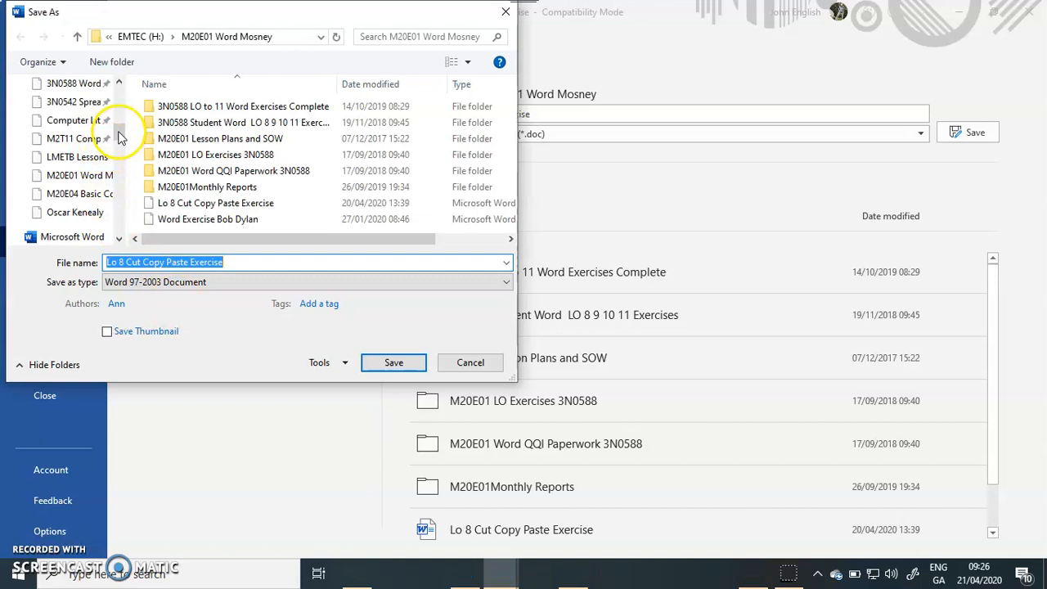
pyautogui.moveTo(116, 135); pyautogui.dragTo(118, 96)
pyautogui.click(119, 239)
pyautogui.click(119, 239)
pyautogui.click(119, 239)
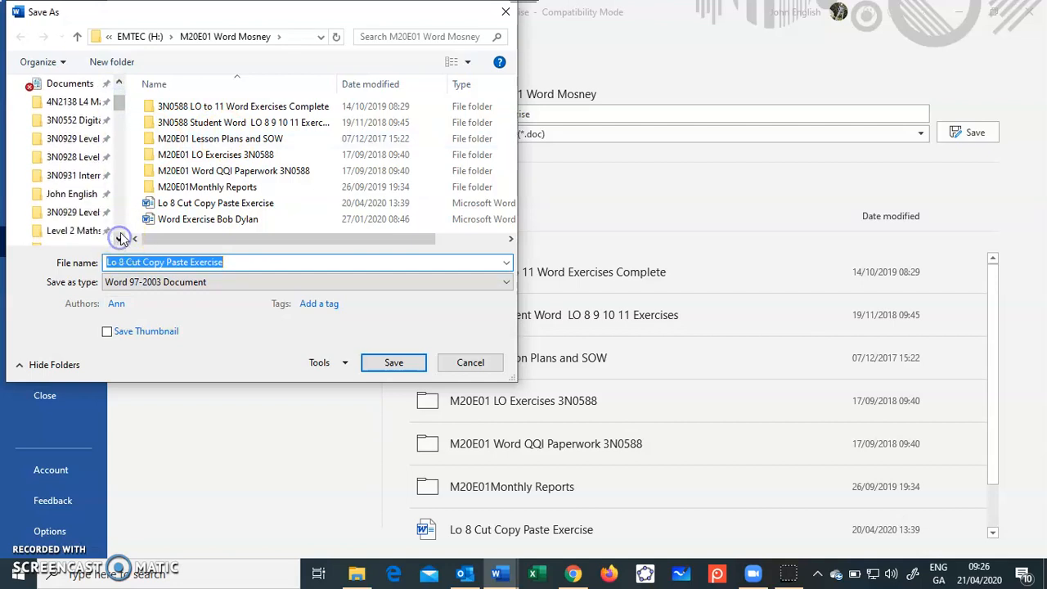
pyautogui.click(71, 194)
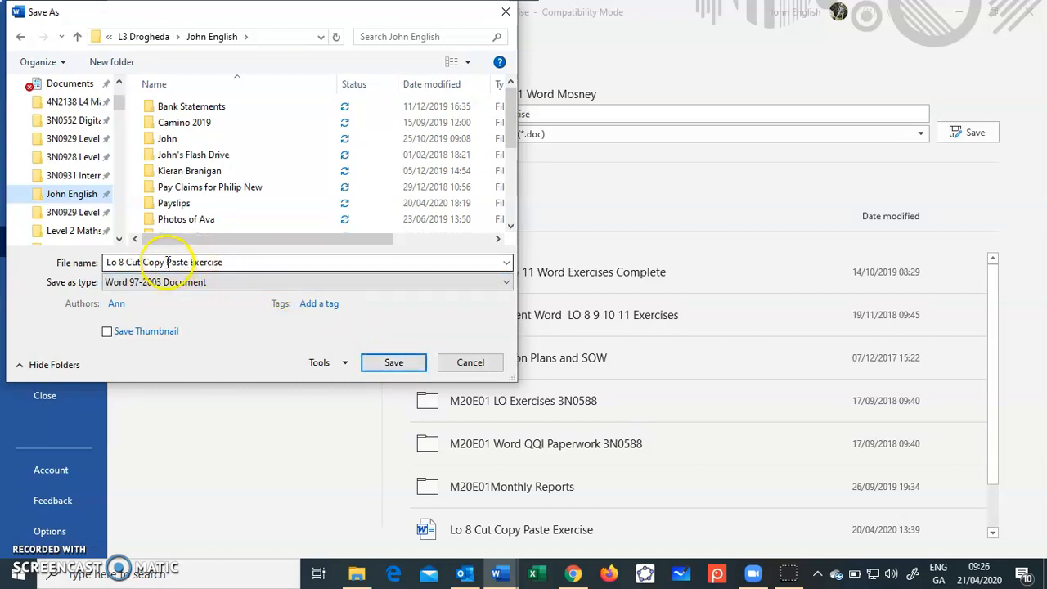
# Step: Change the file name to "Lo 8 Original" and save the exercise document in the chosen folder
pyautogui.click(226, 262)
pyautogui.click(228, 262)
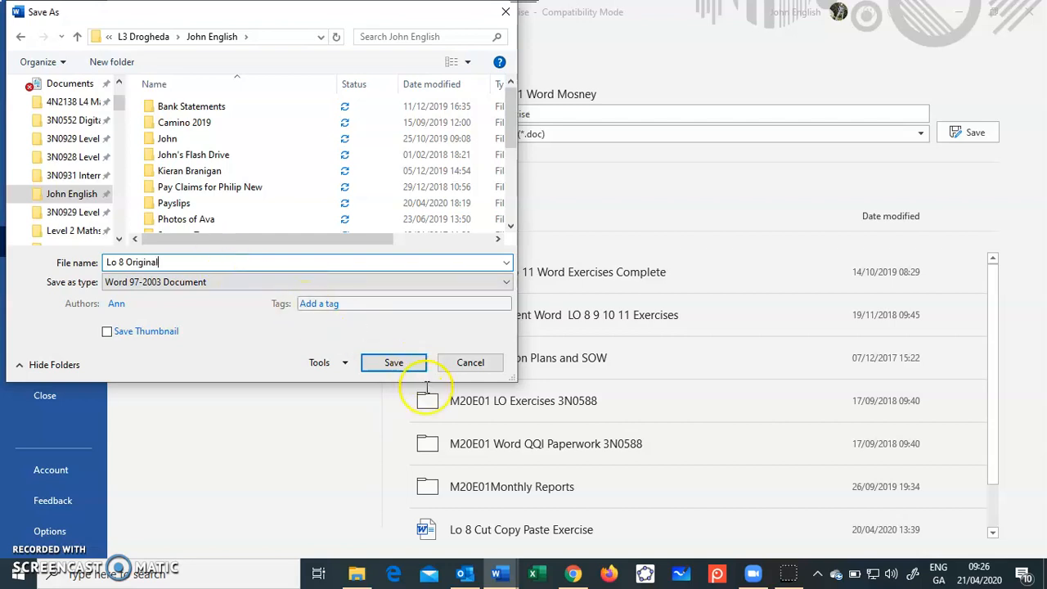
pyautogui.click(409, 366)
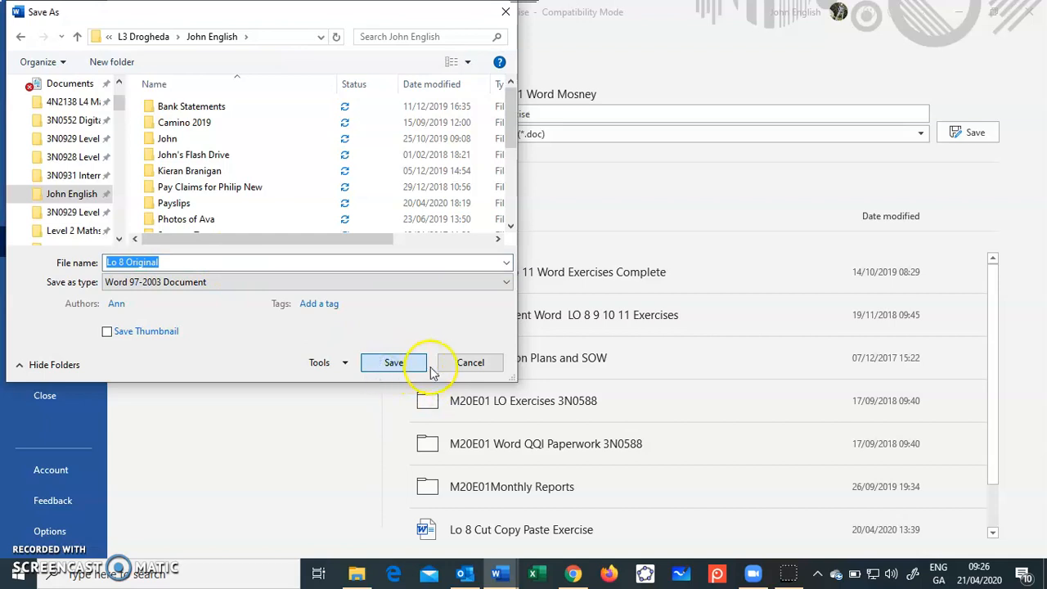
pyautogui.click(373, 360)
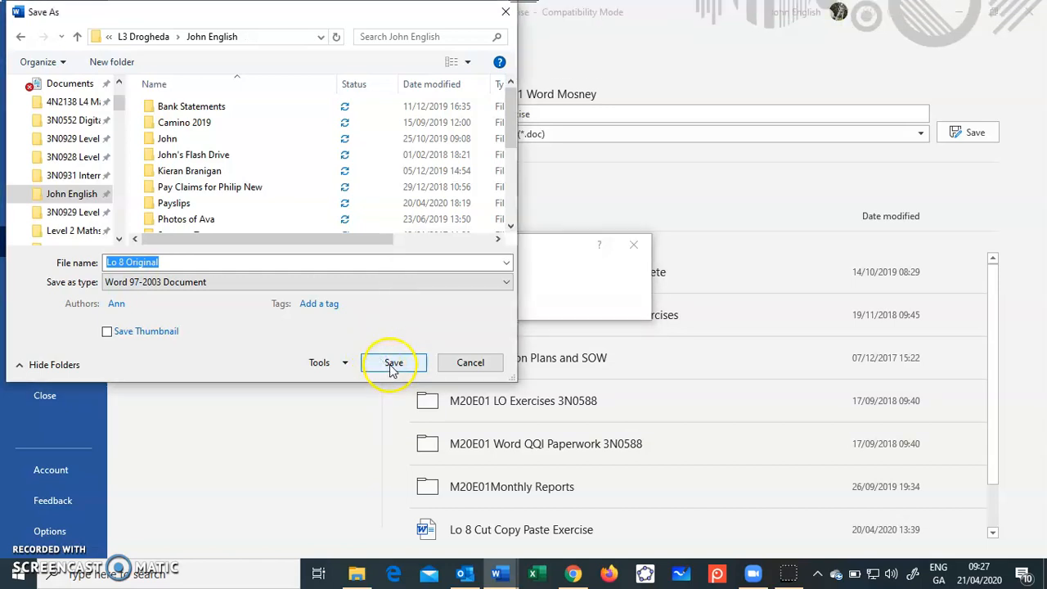
pyautogui.click(392, 365)
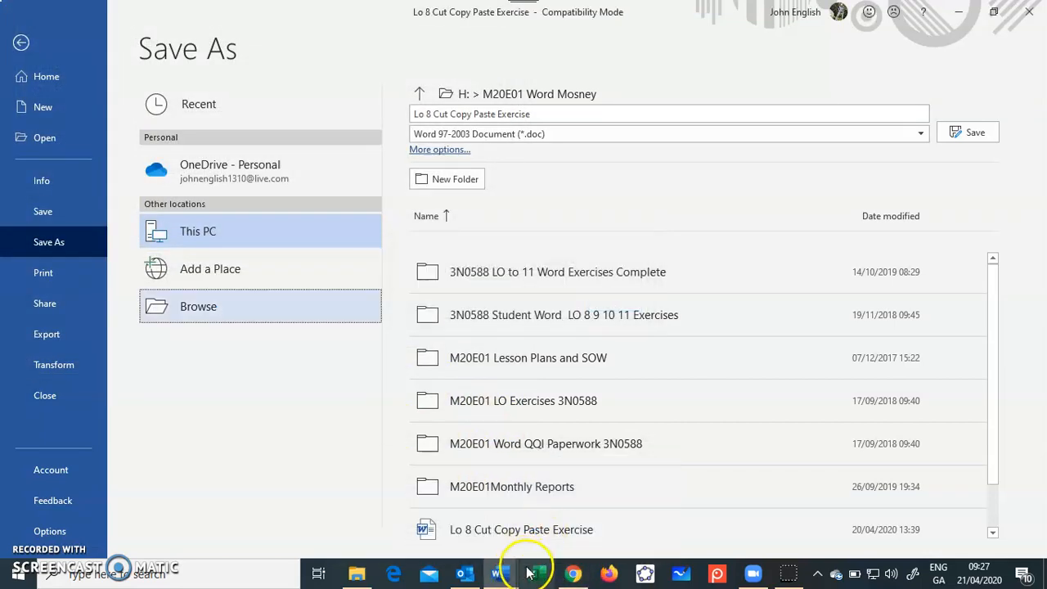
# Step: Switch to Document1 and choose the personally named OneDrive folder inside L3 Drogheda as its save location
pyautogui.moveTo(498, 556)
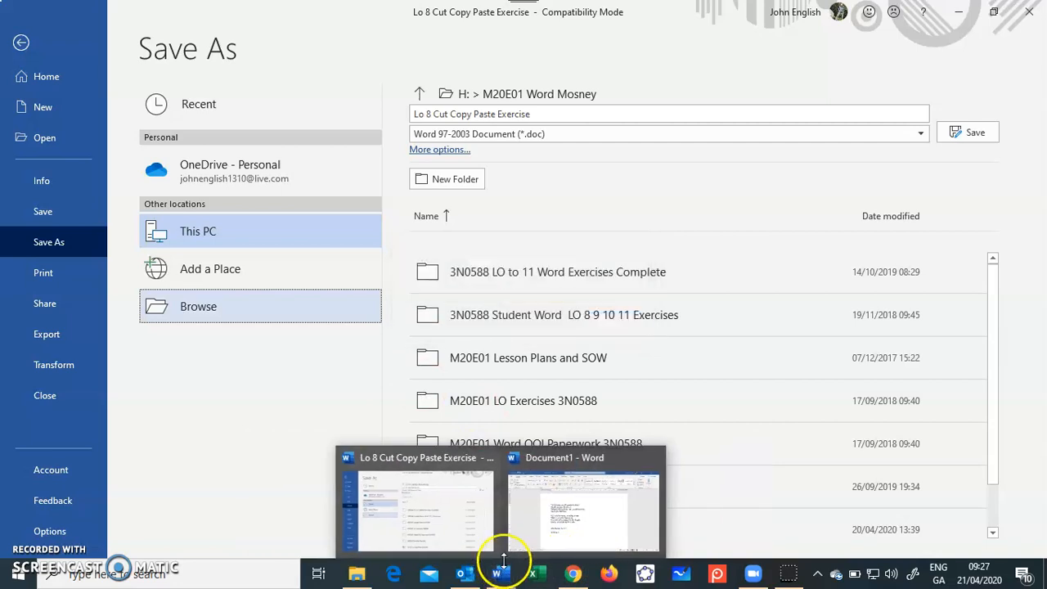
pyautogui.click(504, 576)
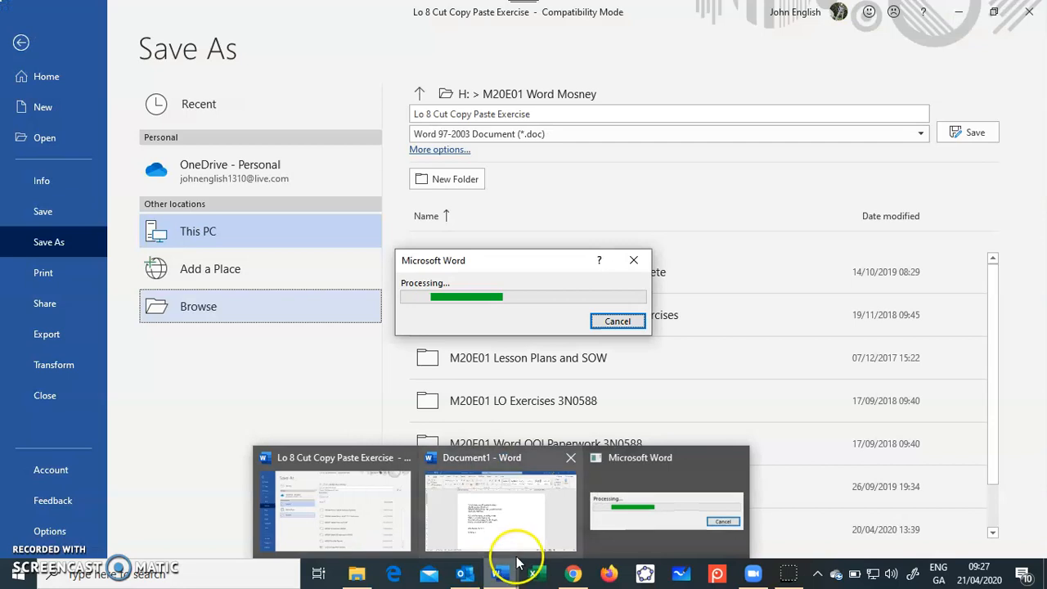
pyautogui.moveTo(504, 543)
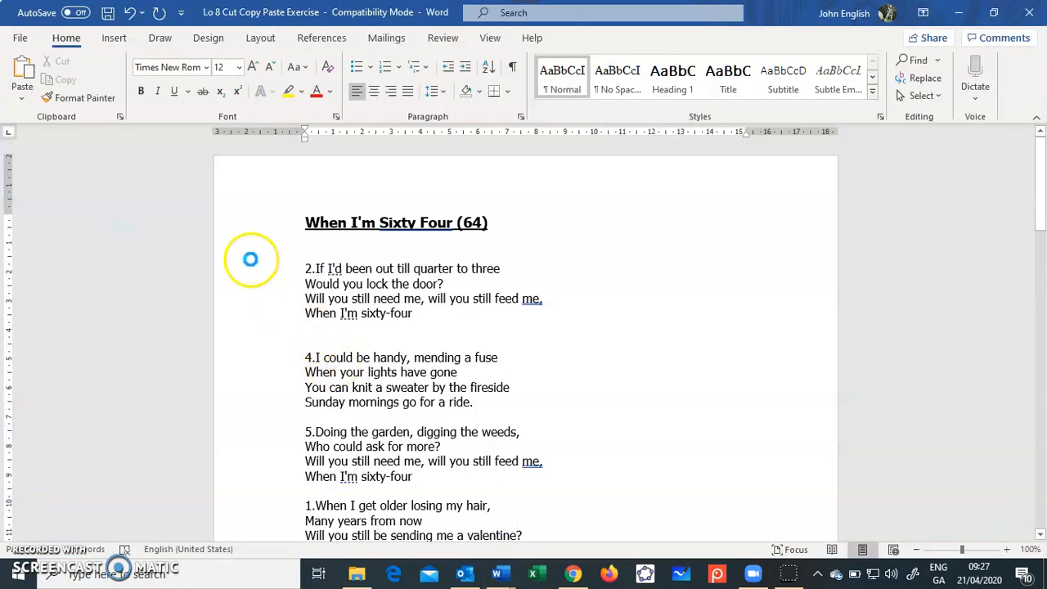
pyautogui.moveTo(501, 571)
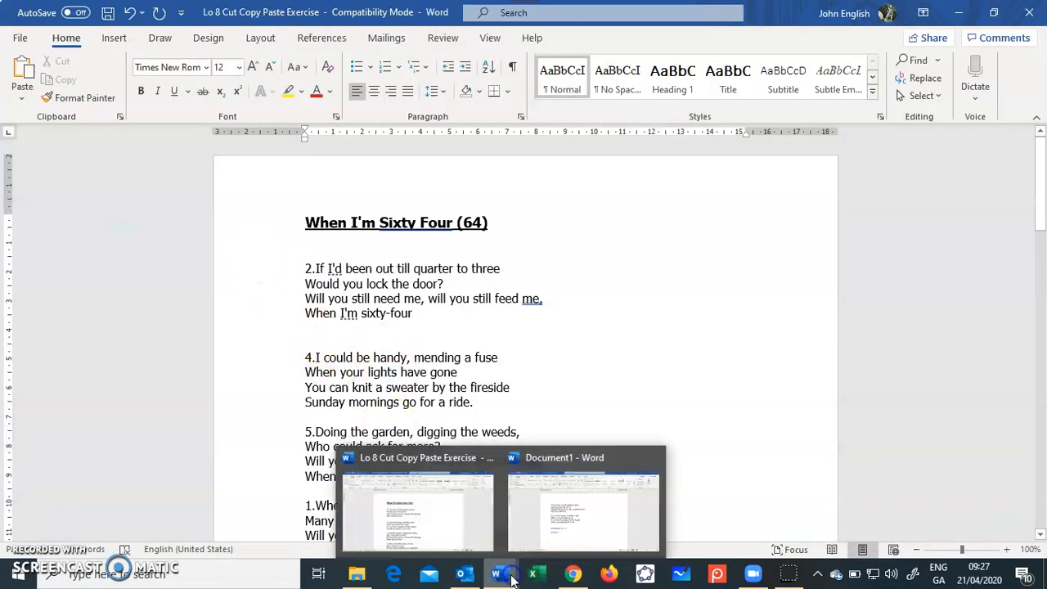
pyautogui.click(553, 513)
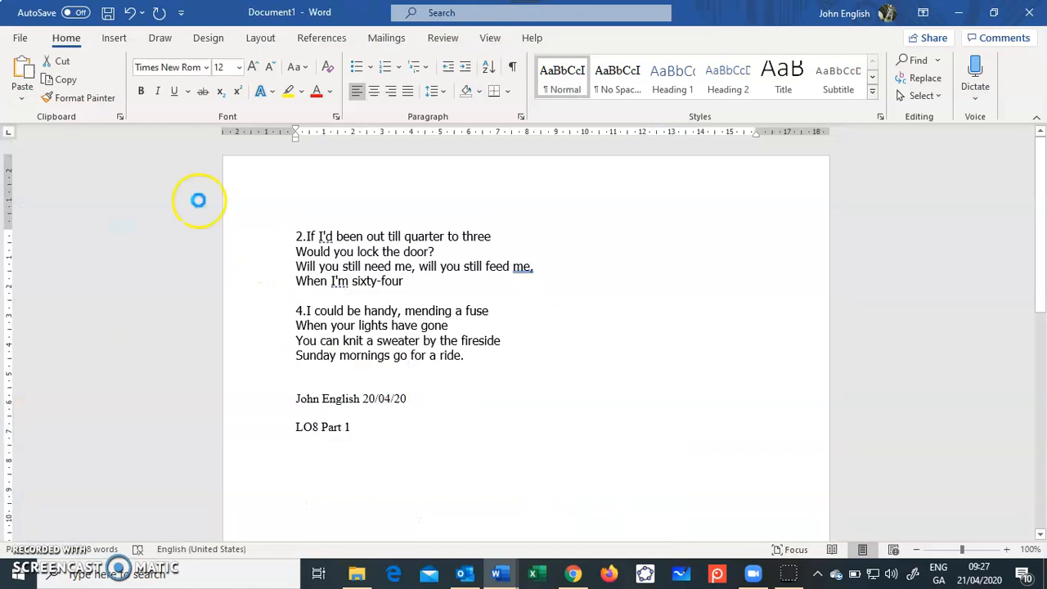
pyautogui.click(21, 38)
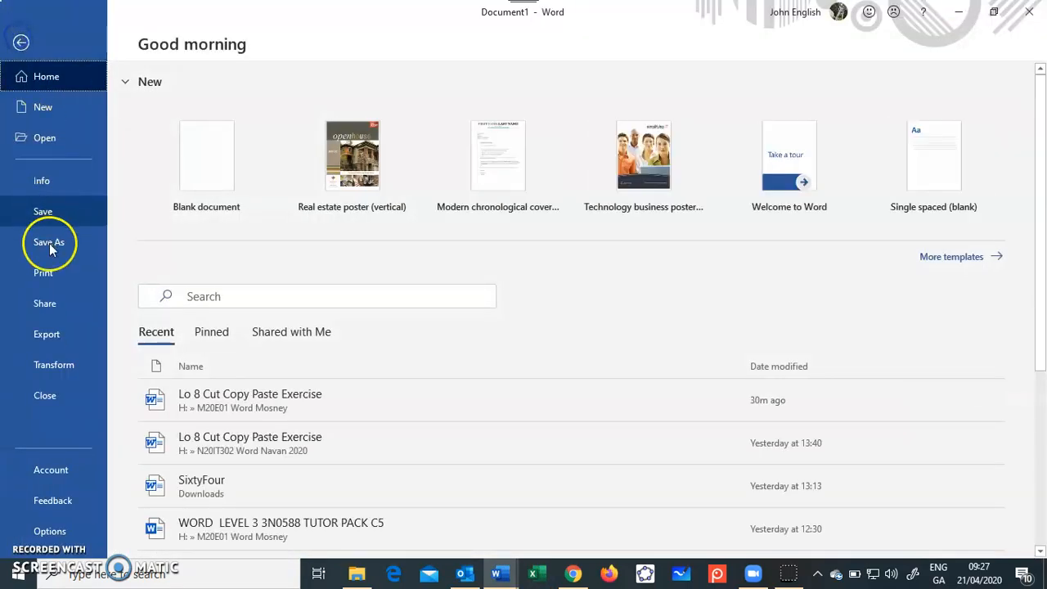
pyautogui.click(49, 242)
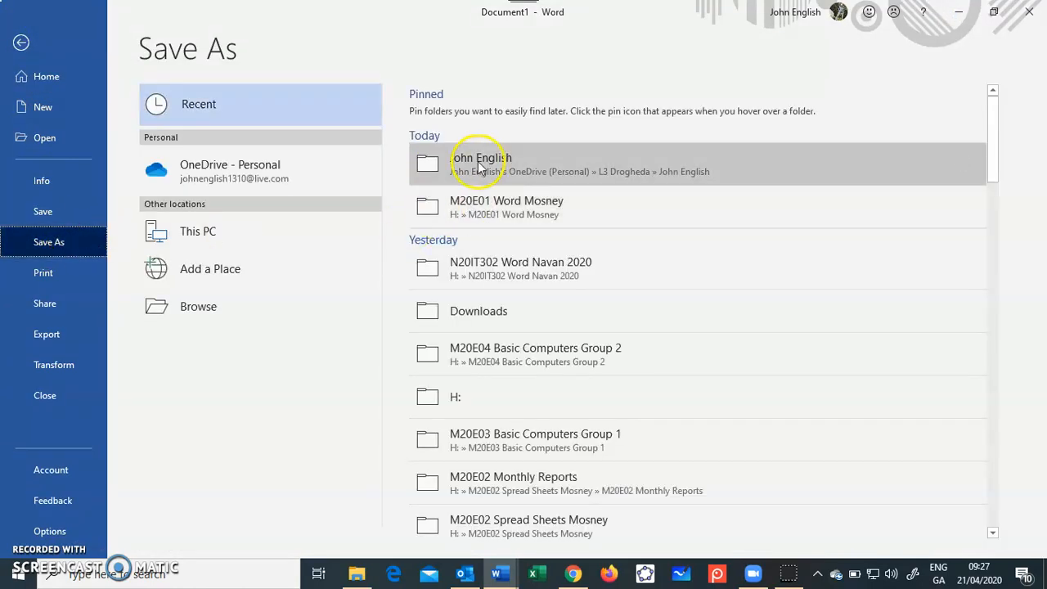
pyautogui.click(481, 166)
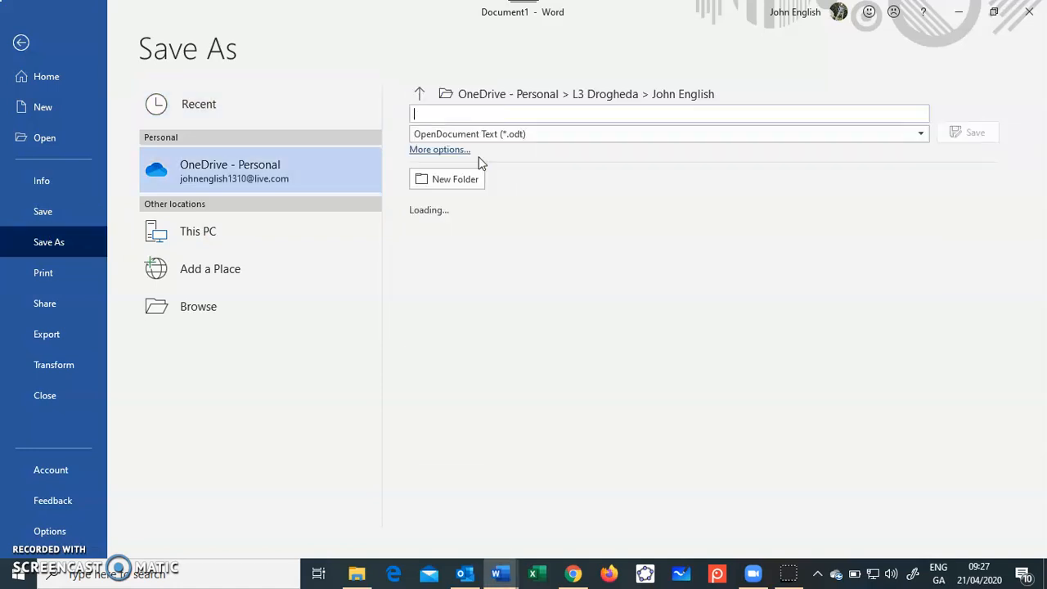
# Step: Save Document1 under the name "LO8 Part 1 Amended" and close it
pyautogui.click(463, 114)
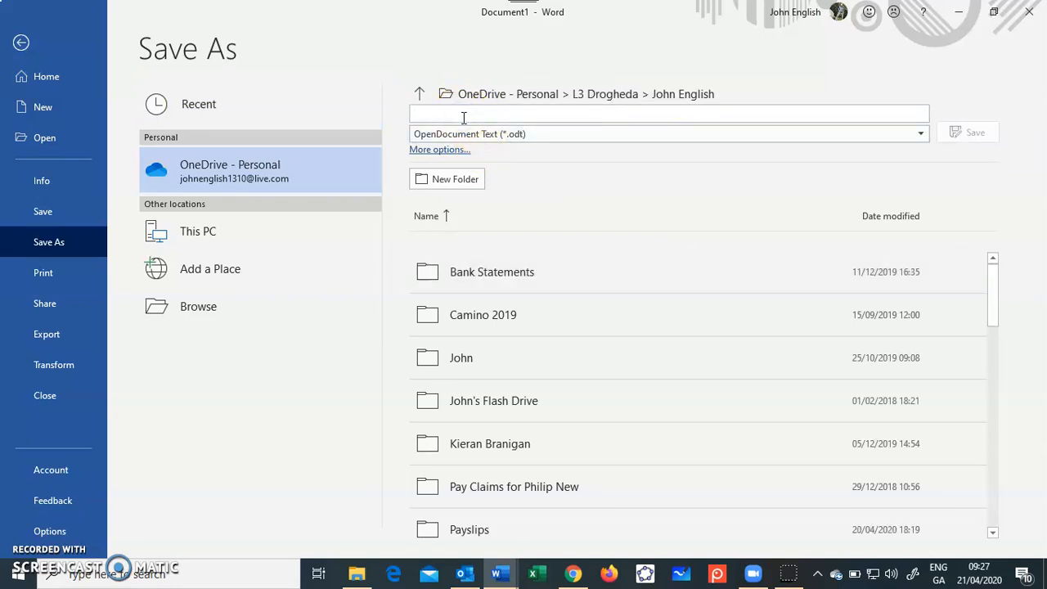
pyautogui.write('LO8')
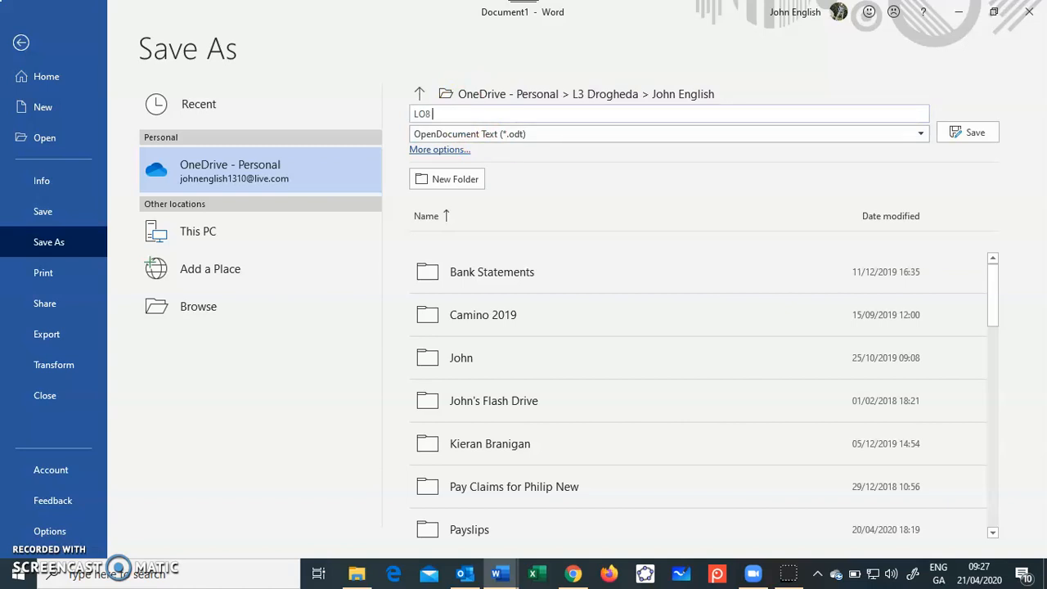
pyautogui.write('1 Amended')
pyautogui.click(957, 130)
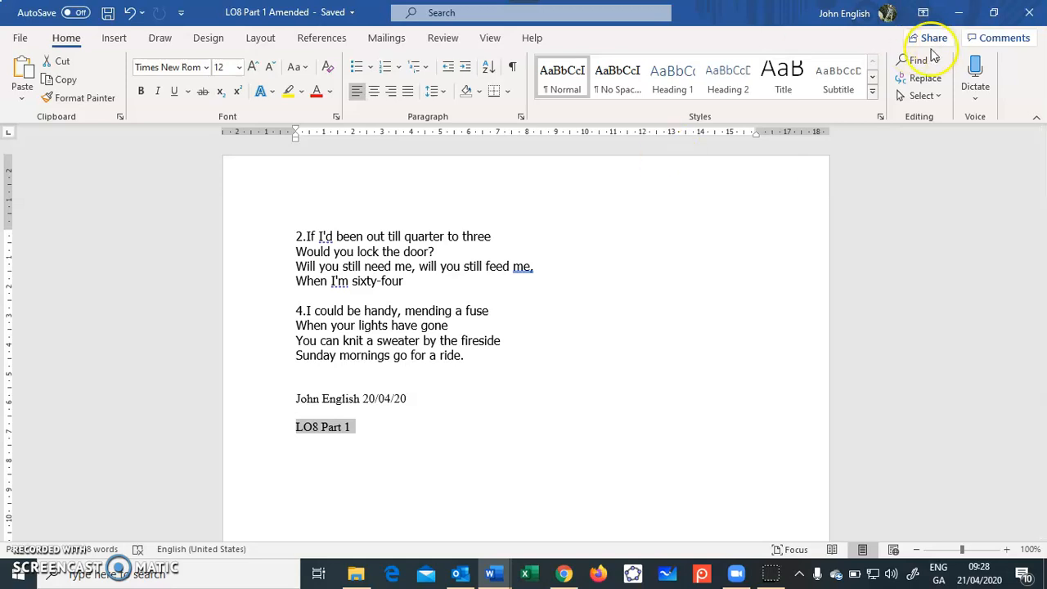
pyautogui.click(1029, 17)
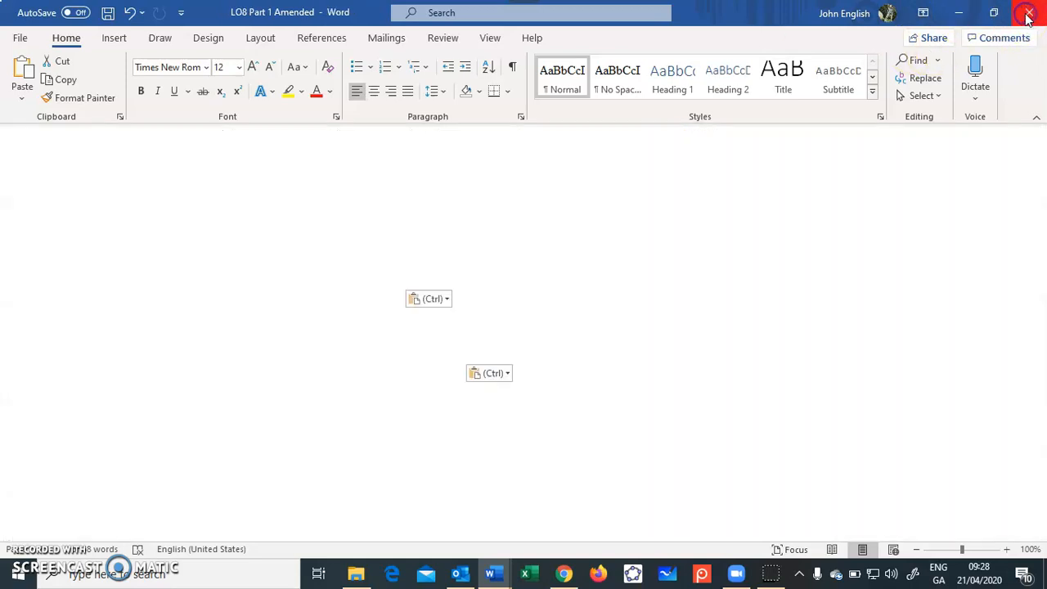